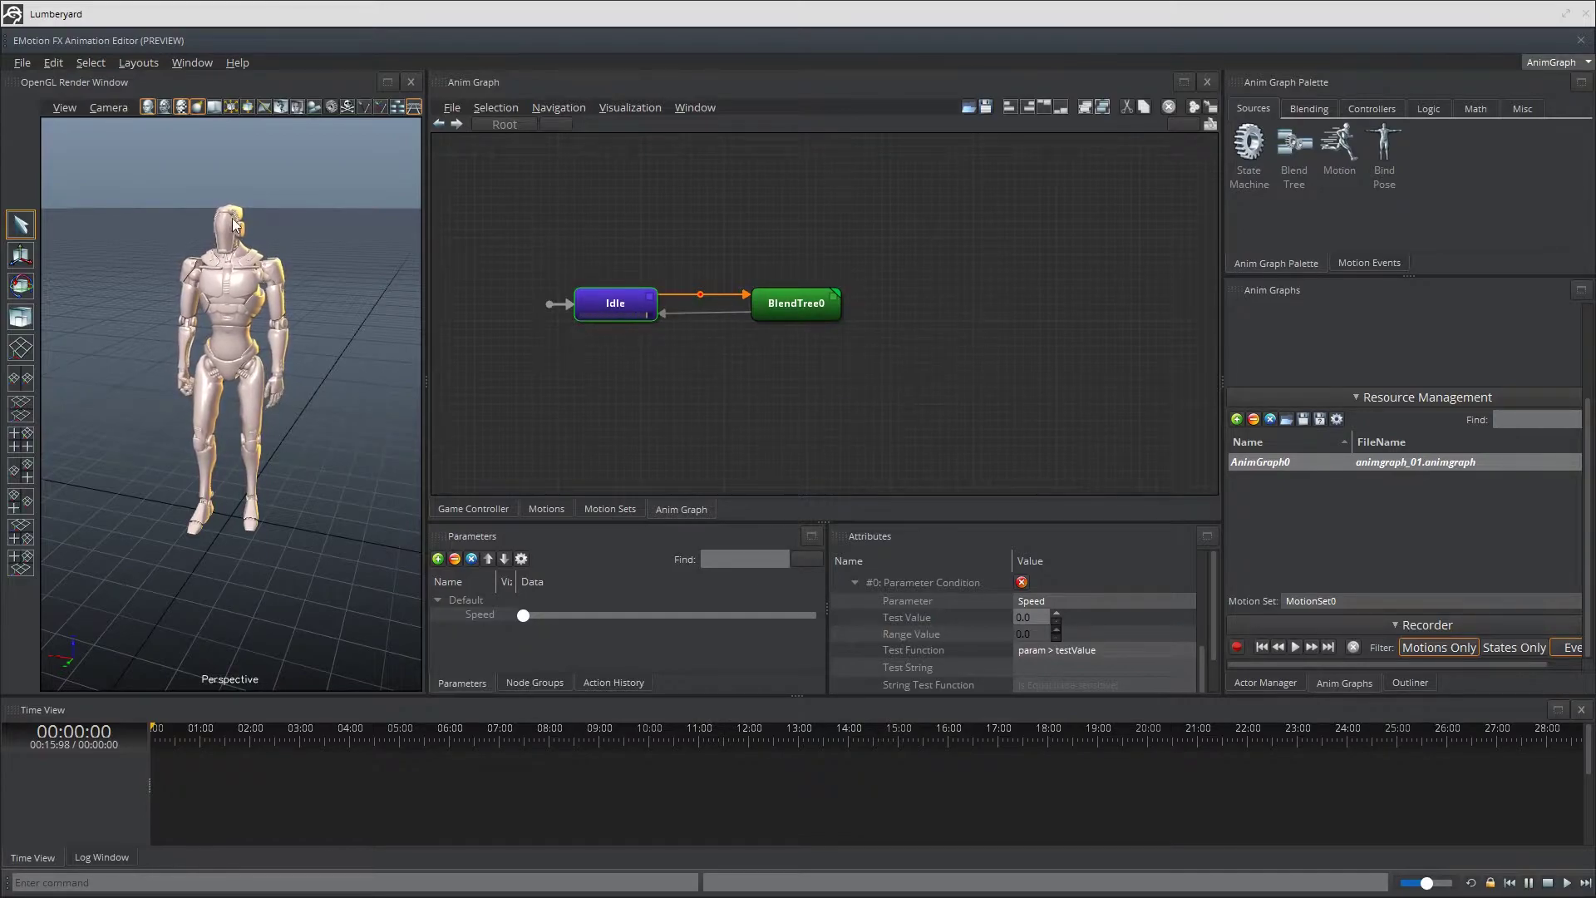
Step: Inside BlendTree0, add a motion node and assign it an animation clip
{"action": "double_click", "coordinate": [796, 304]}
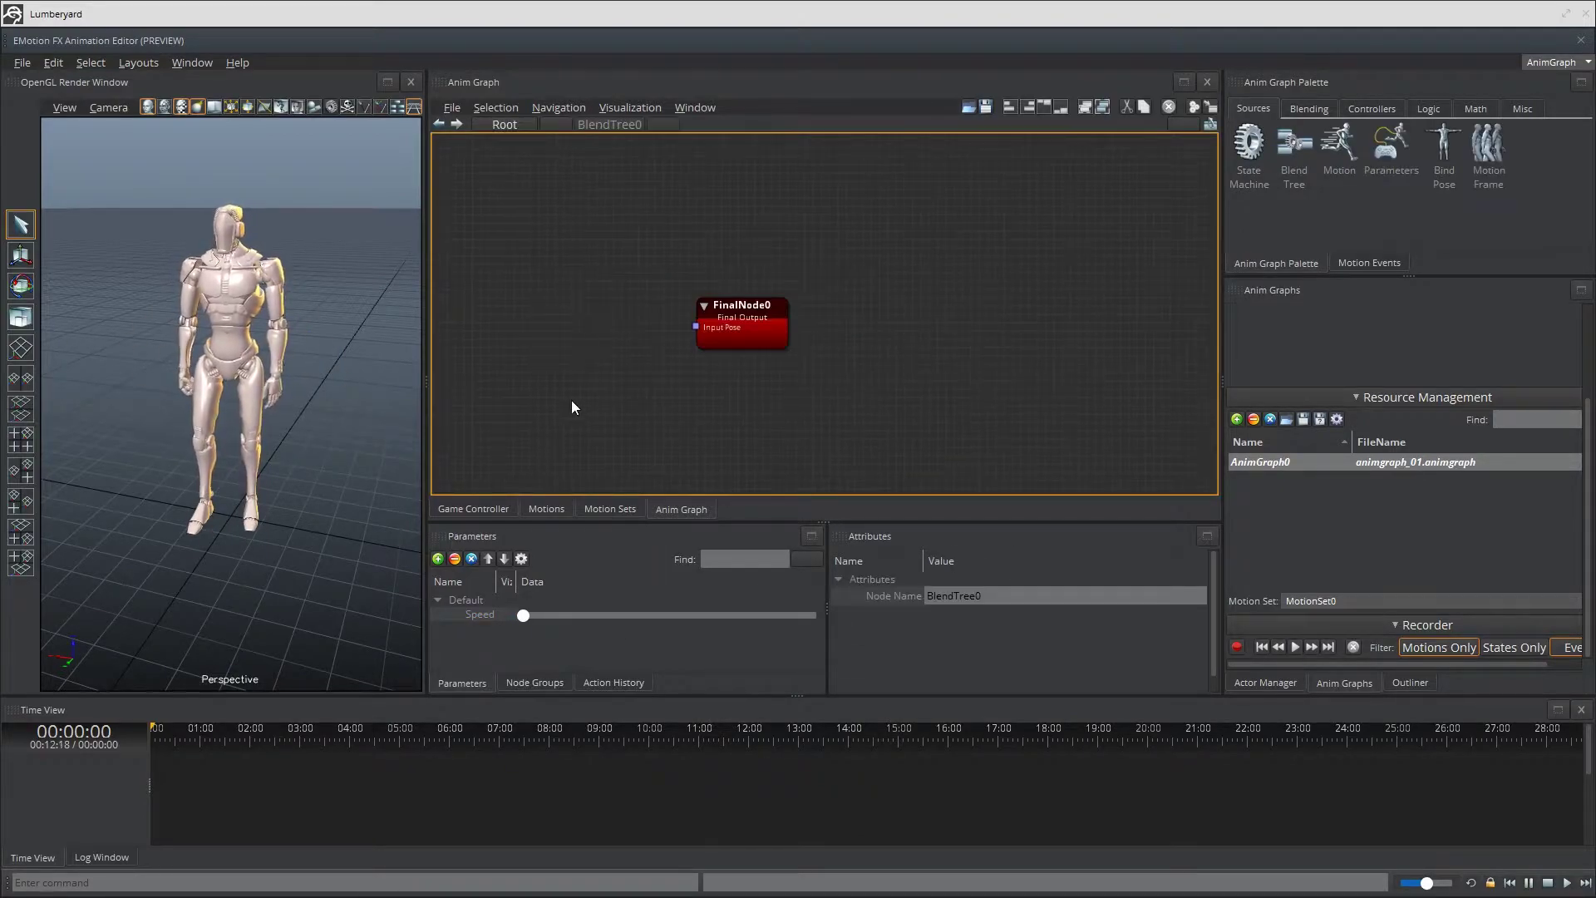
{"action": "right_click", "coordinate": [536, 262]}
{"action": "left_click", "coordinate": [648, 333]}
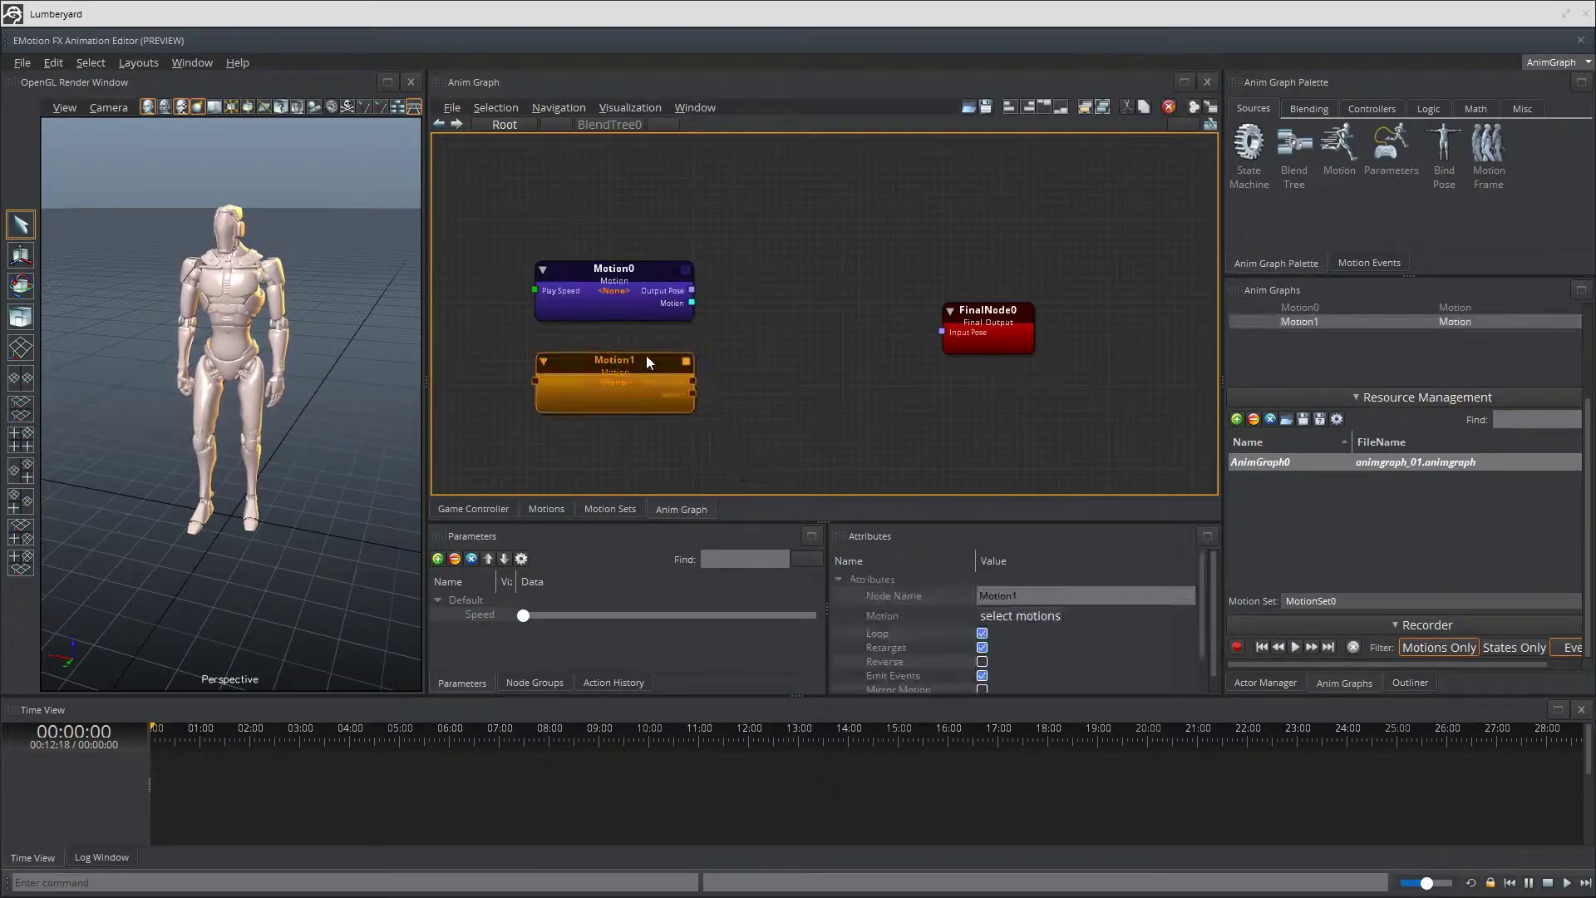
{"action": "left_click", "coordinate": [926, 587]}
{"action": "double_click", "coordinate": [665, 314]}
Step: Rename the second motion node to Run
{"action": "double_click", "coordinate": [924, 582]}
{"action": "type", "text": "Run"}
{"action": "key", "text": "Return"}
{"action": "left_click", "coordinate": [572, 229]}
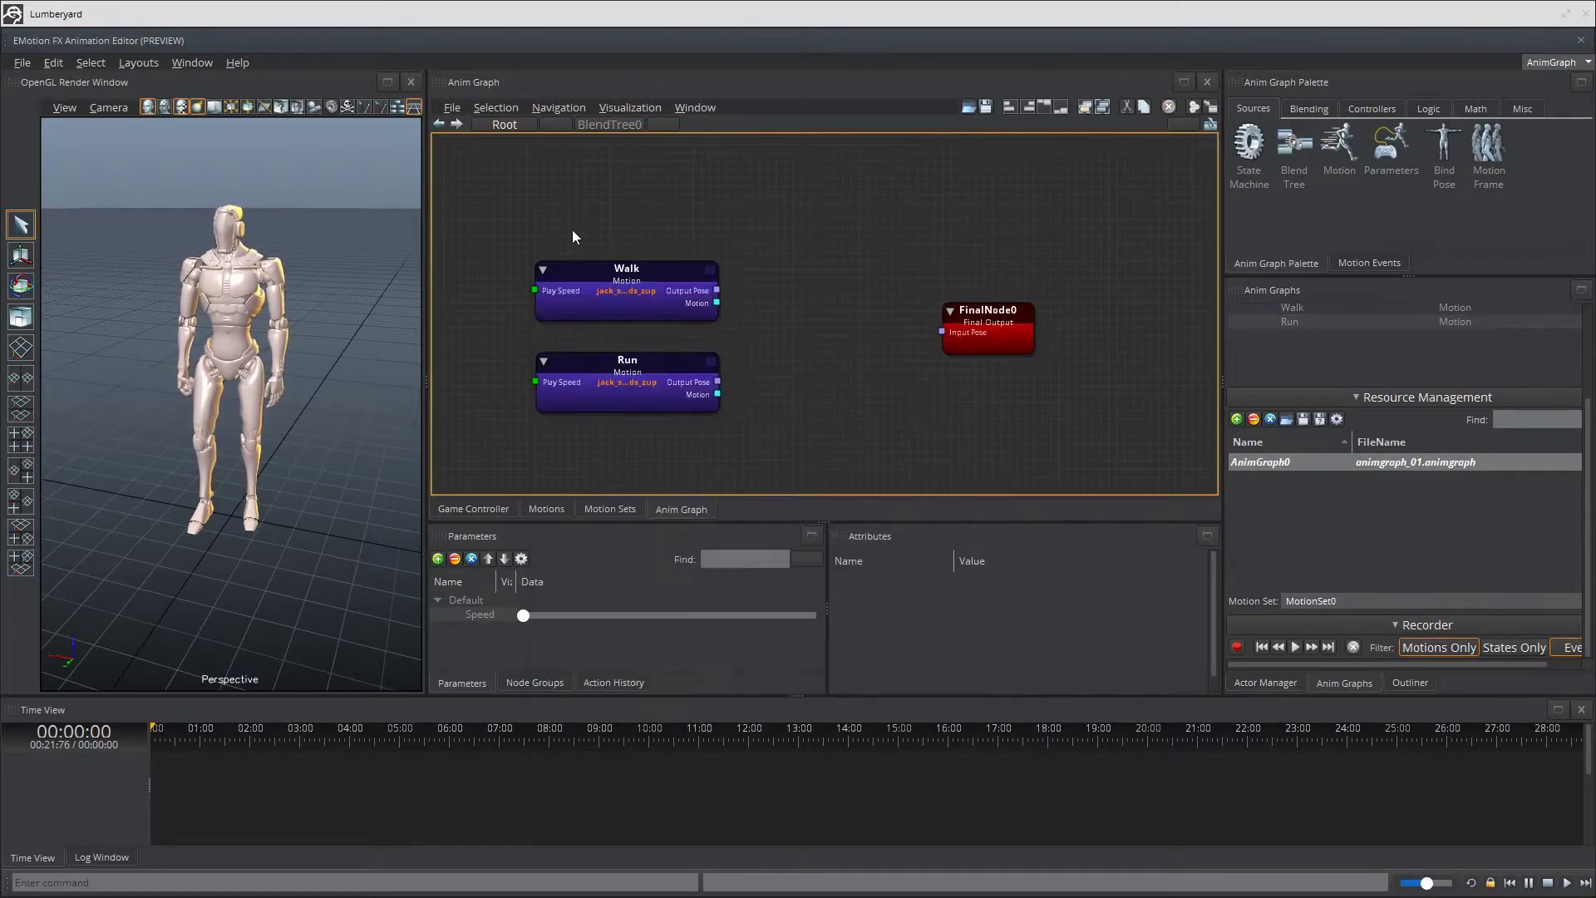
Step: Add a Parameters node and a Blend Two node, wiring Smoothing0's result into the blend weight
{"action": "right_click", "coordinate": [544, 453]}
{"action": "left_click", "coordinate": [801, 523]}
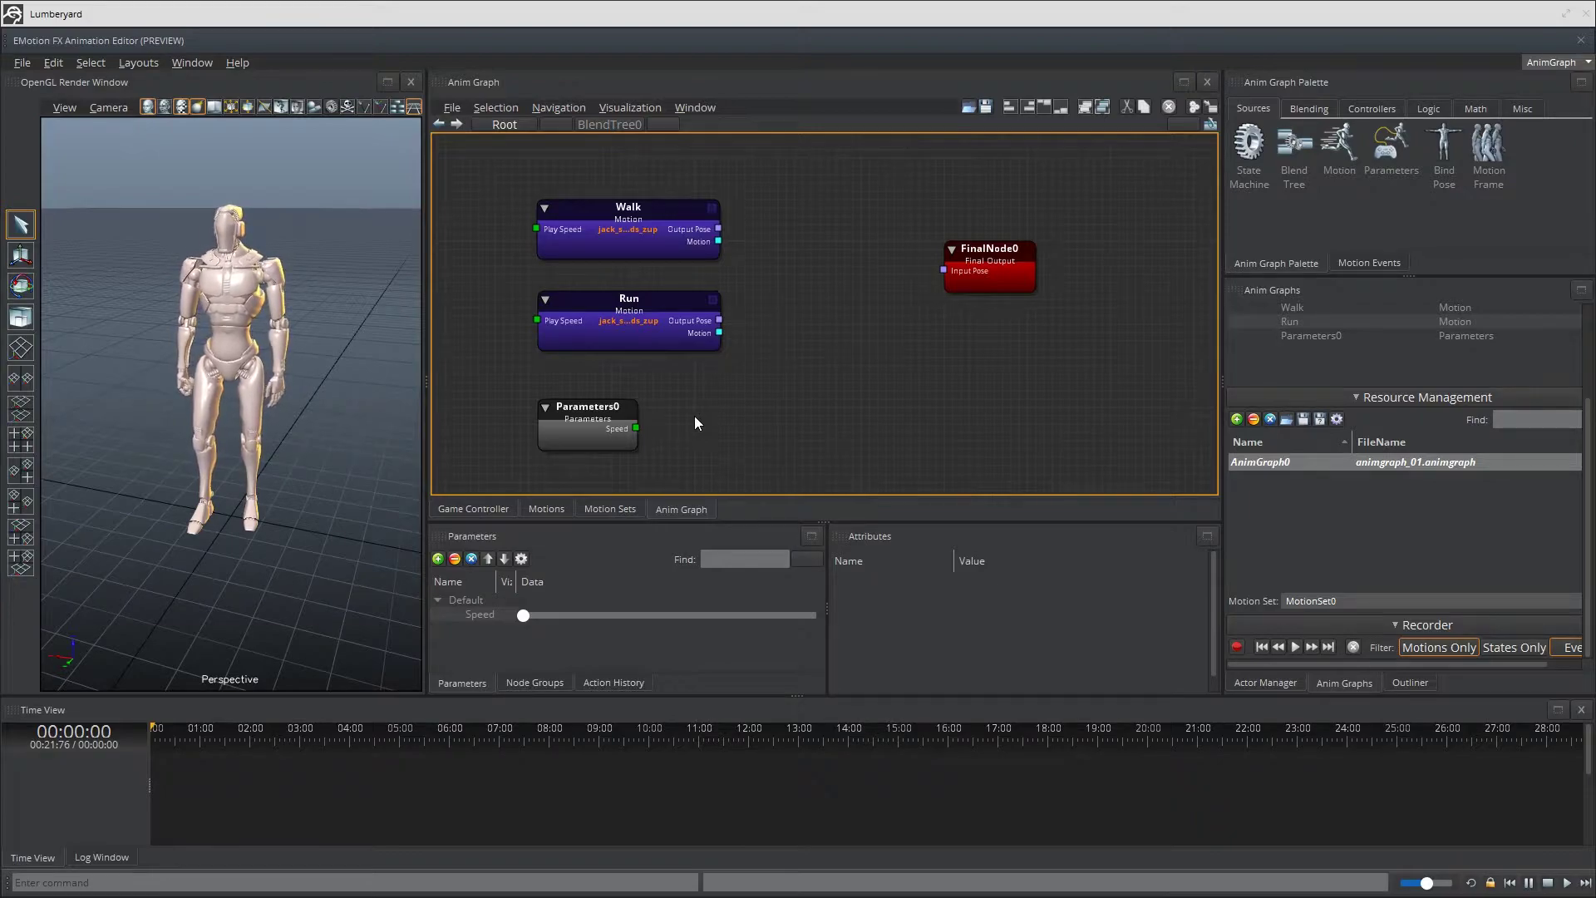
{"action": "right_click", "coordinate": [734, 409]}
{"action": "mouse_move", "coordinate": [868, 421]}
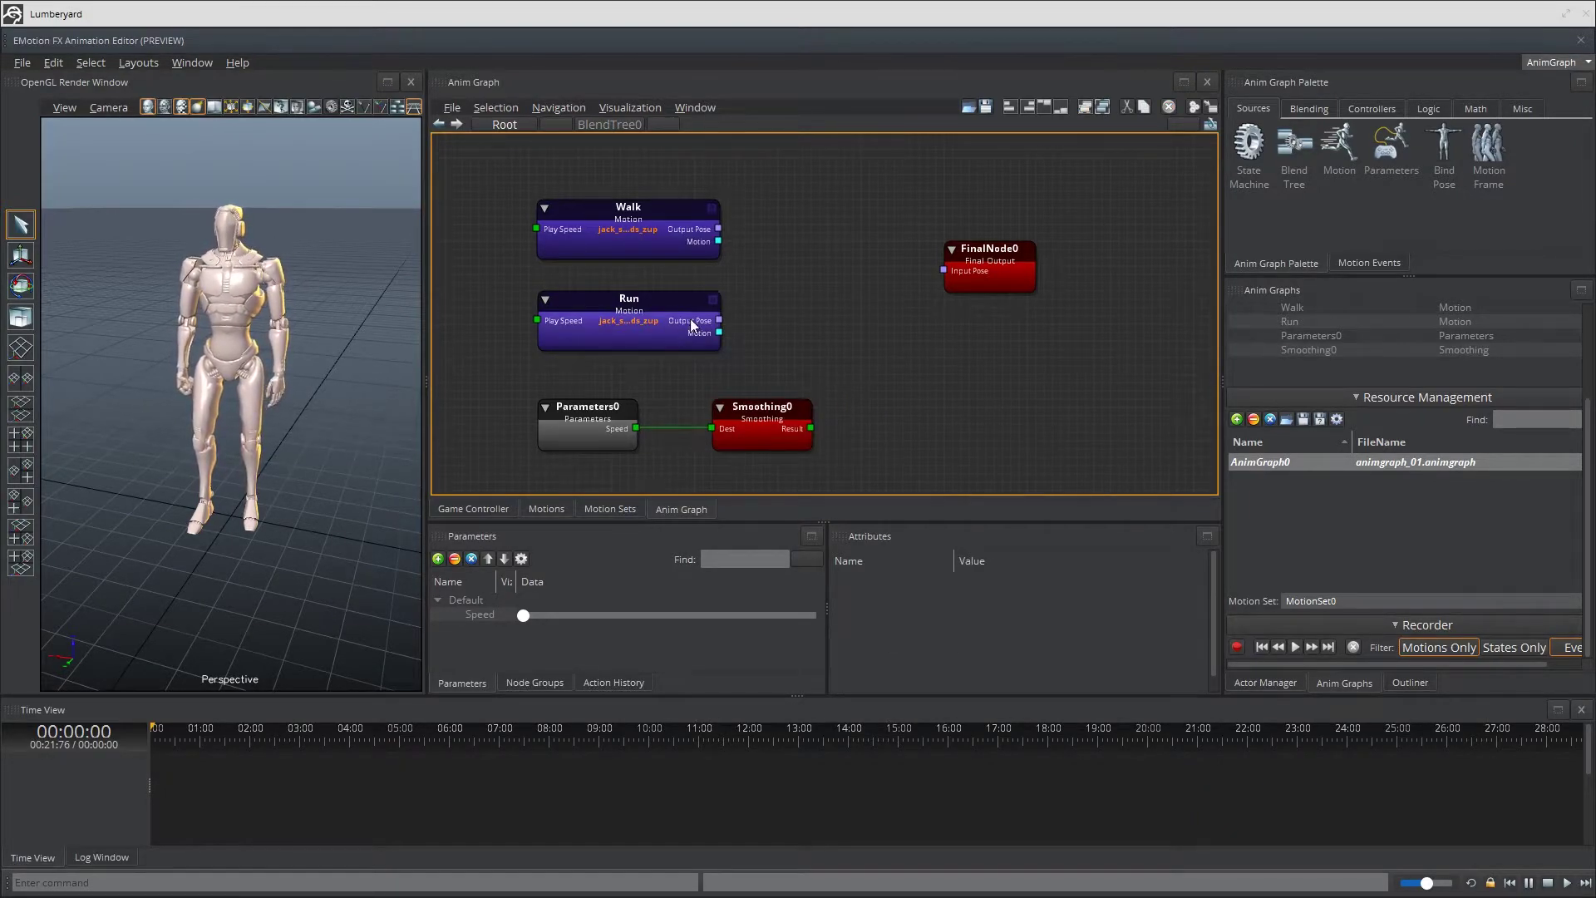
{"action": "right_click", "coordinate": [792, 286]}
{"action": "mouse_move", "coordinate": [929, 315]}
{"action": "left_click", "coordinate": [1024, 353]}
{"action": "left_click_drag", "start_coordinate": [810, 428], "coordinate": [860, 295]}
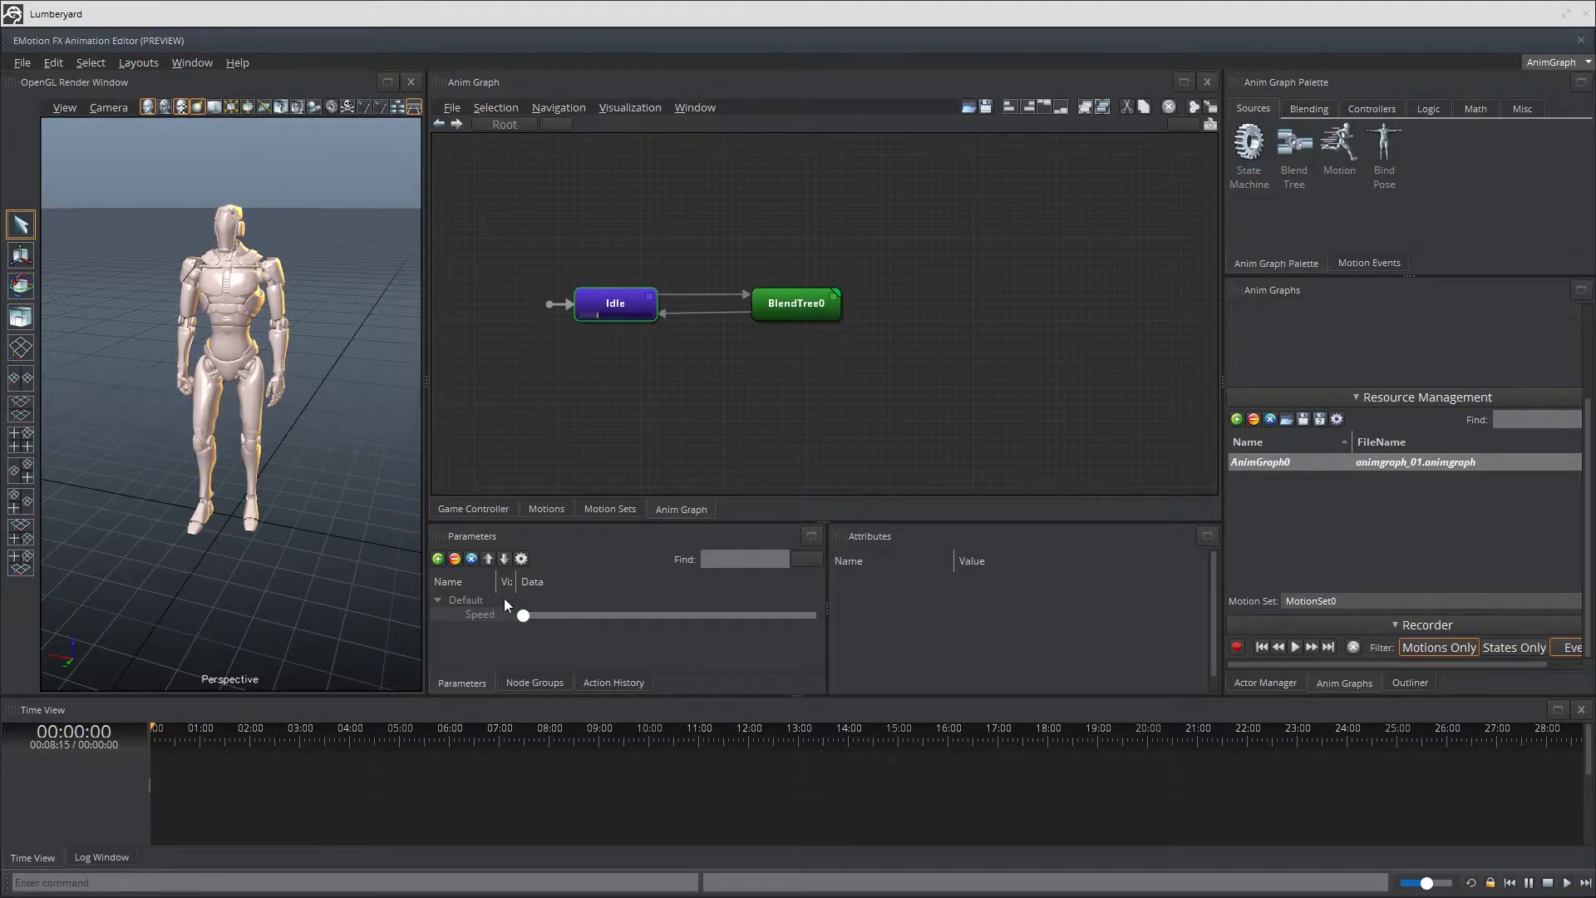
Step: Add a Parameter Condition on Speed (param > testValue, 0.0) to the Idle-to-BlendTree0 transition
{"action": "left_click", "coordinate": [683, 294]}
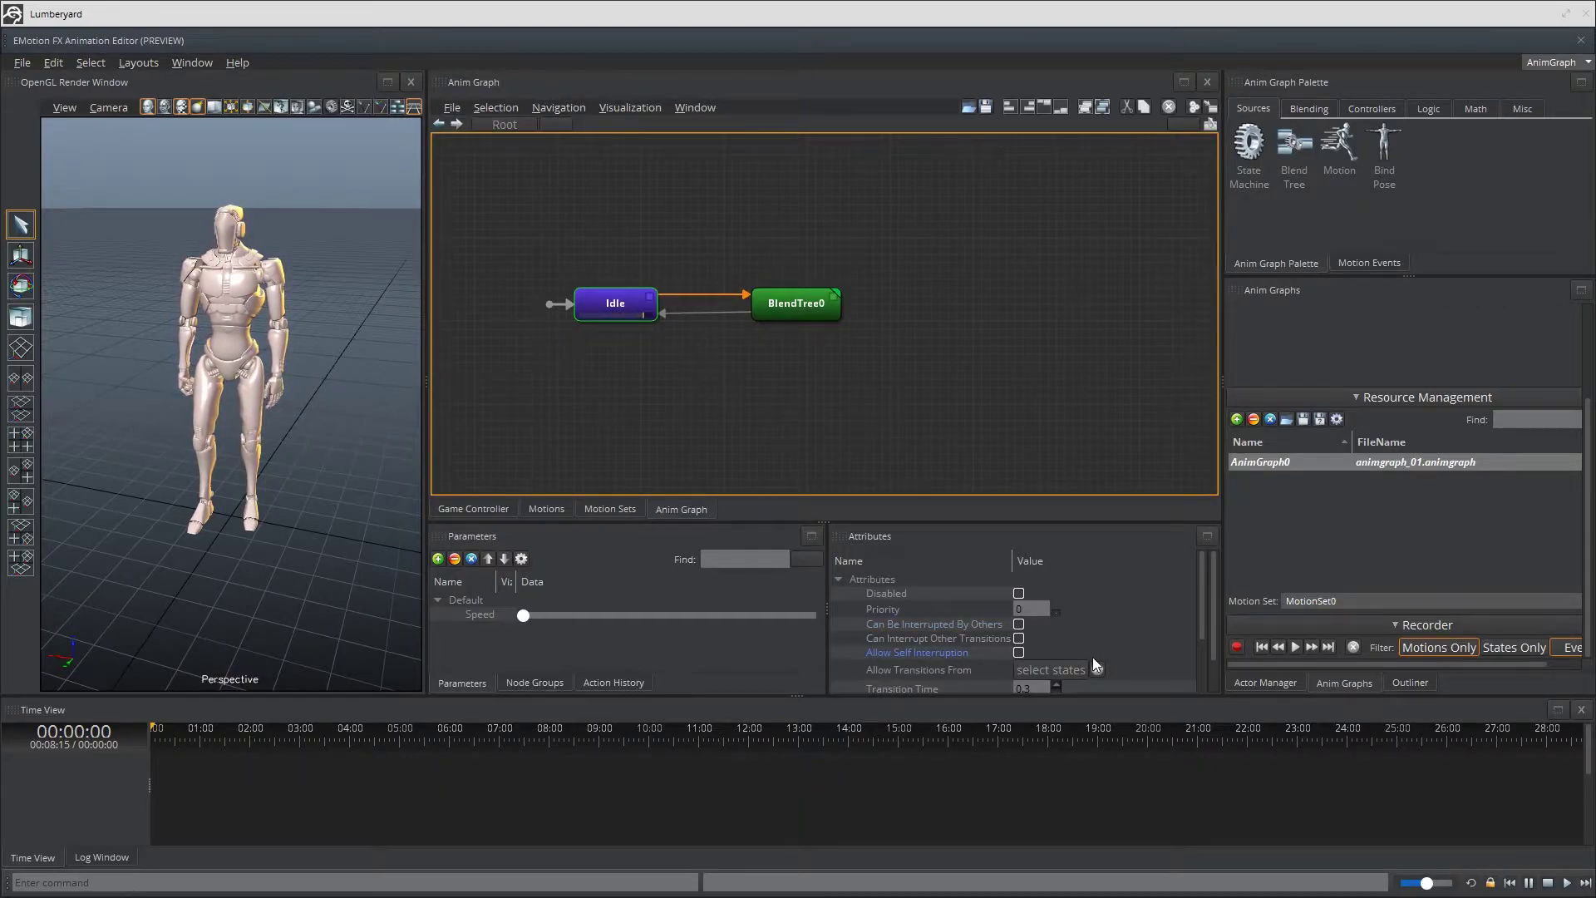
{"action": "scroll", "coordinate": [1161, 600], "scroll_direction": "down", "scroll_amount": 3}
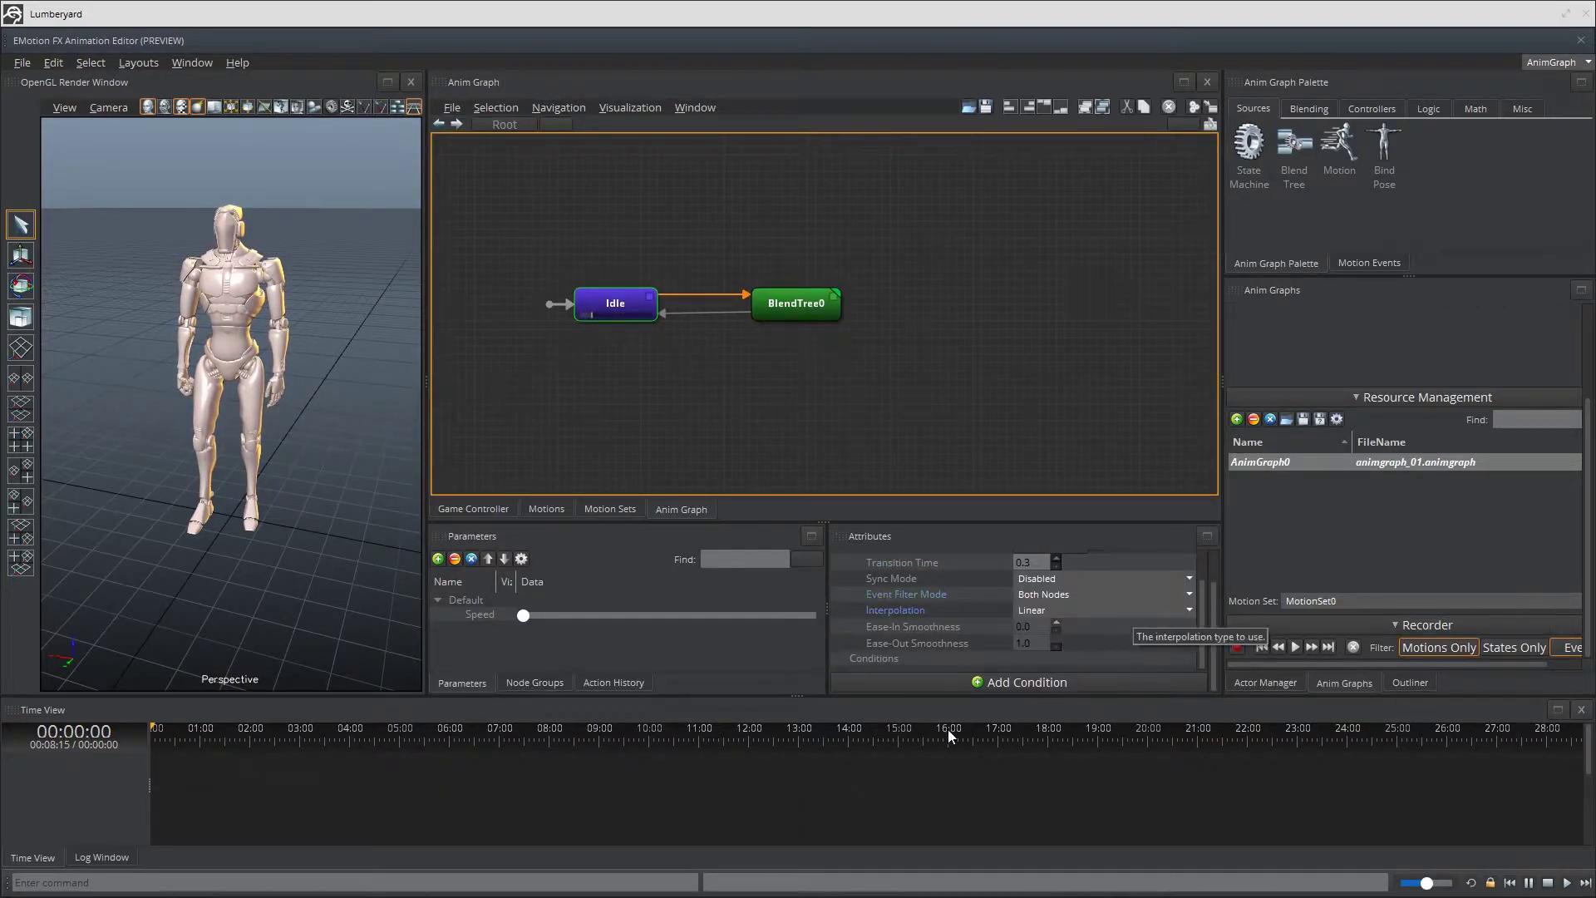
{"action": "left_click", "coordinate": [1031, 683]}
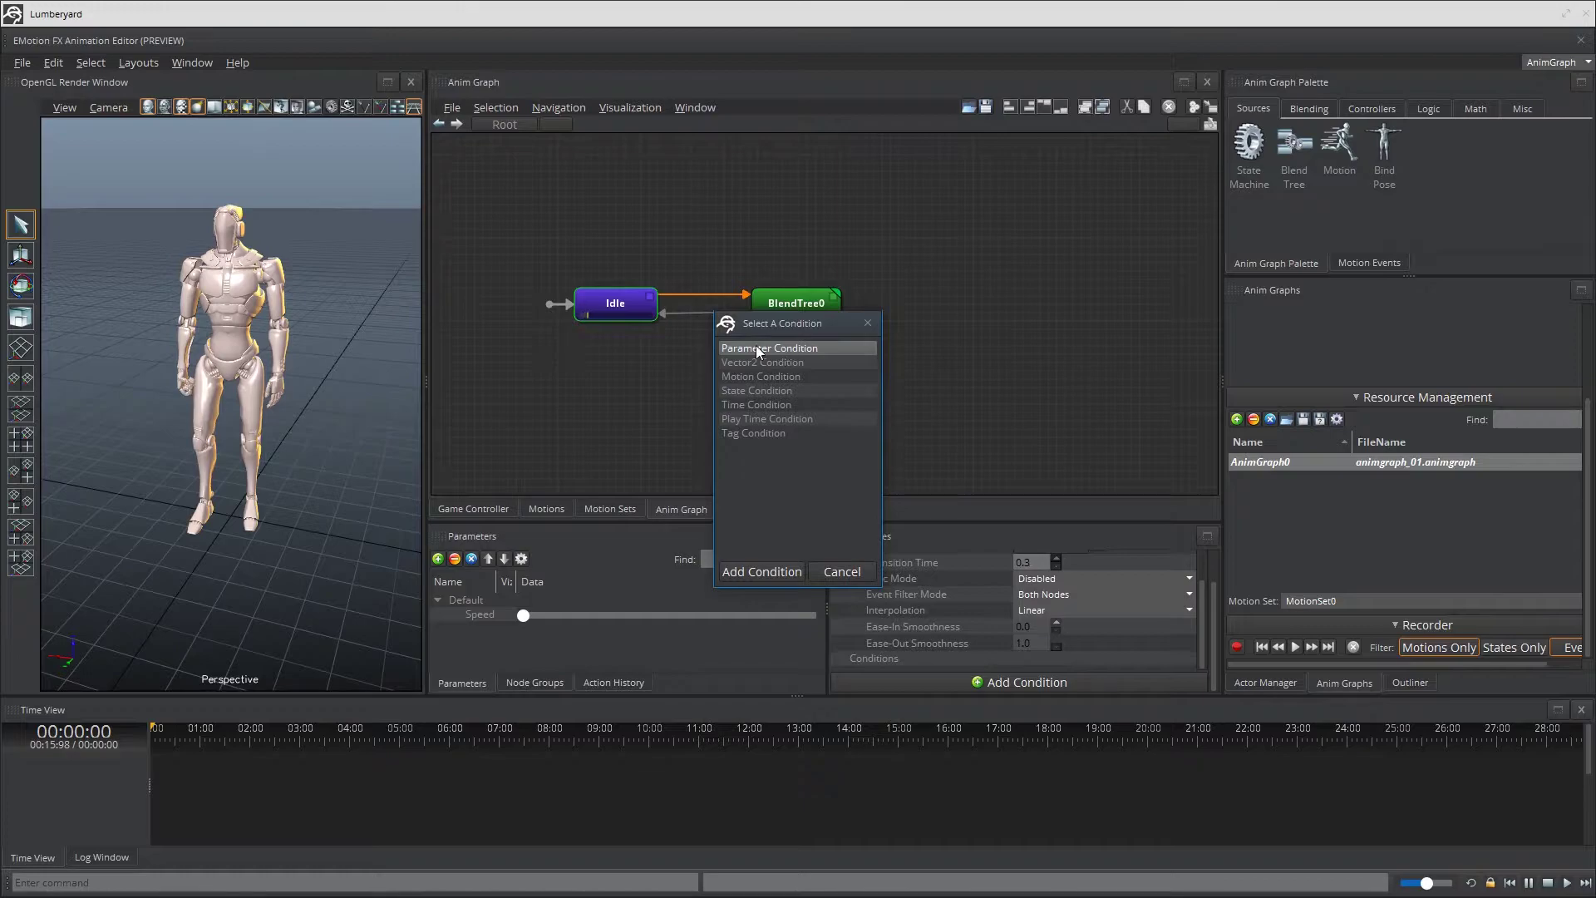
{"action": "left_click", "coordinate": [737, 570]}
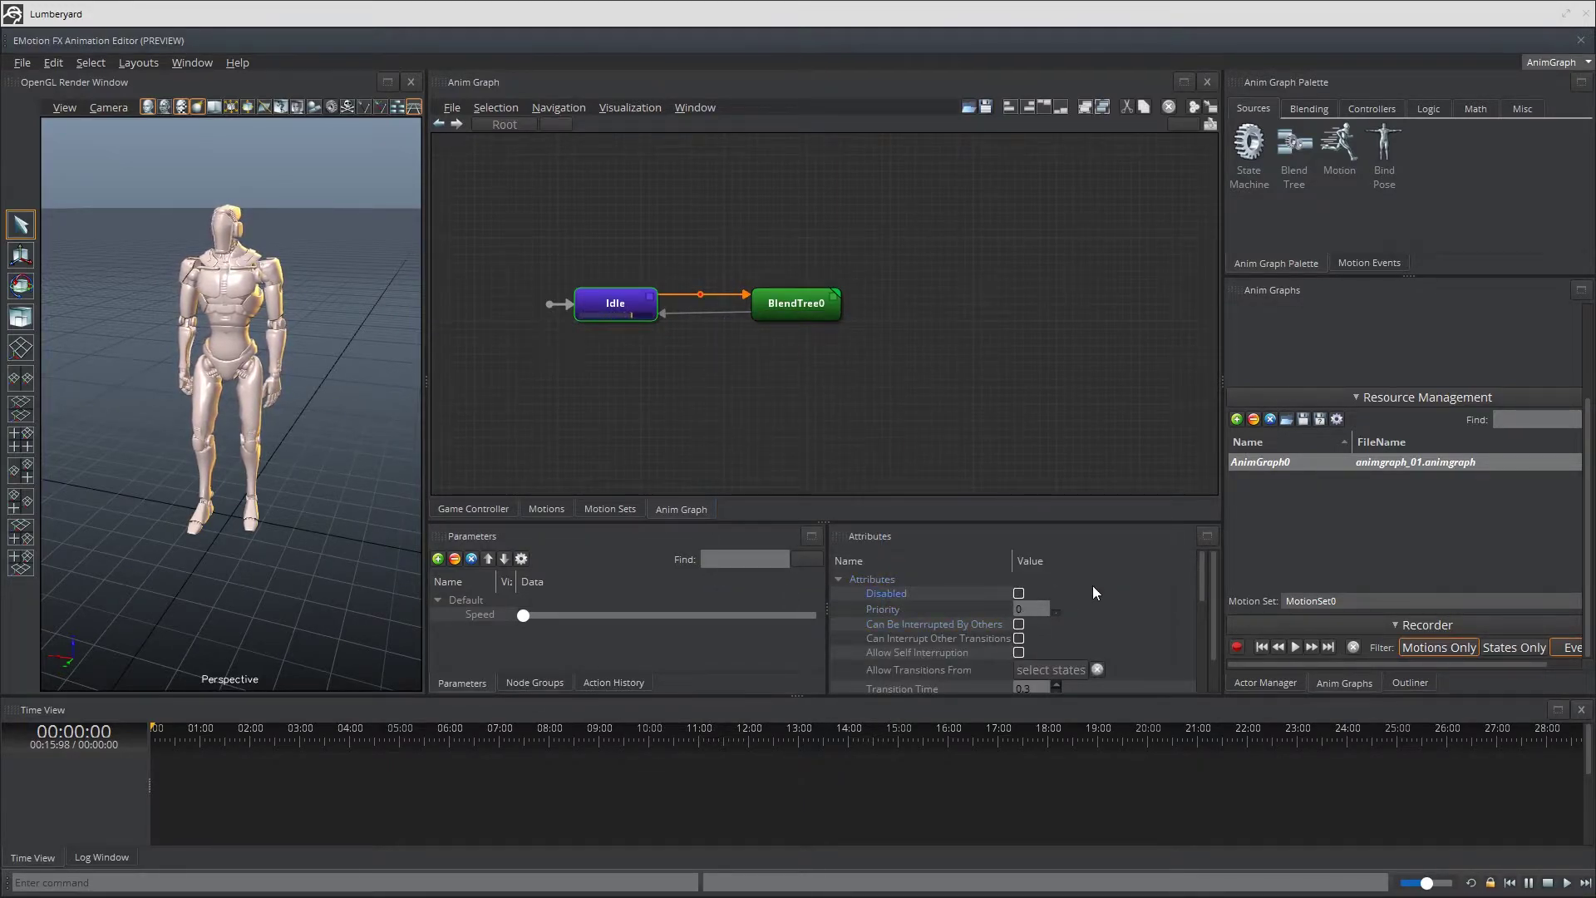
{"action": "scroll", "coordinate": [1093, 581], "scroll_direction": "down", "scroll_amount": 5}
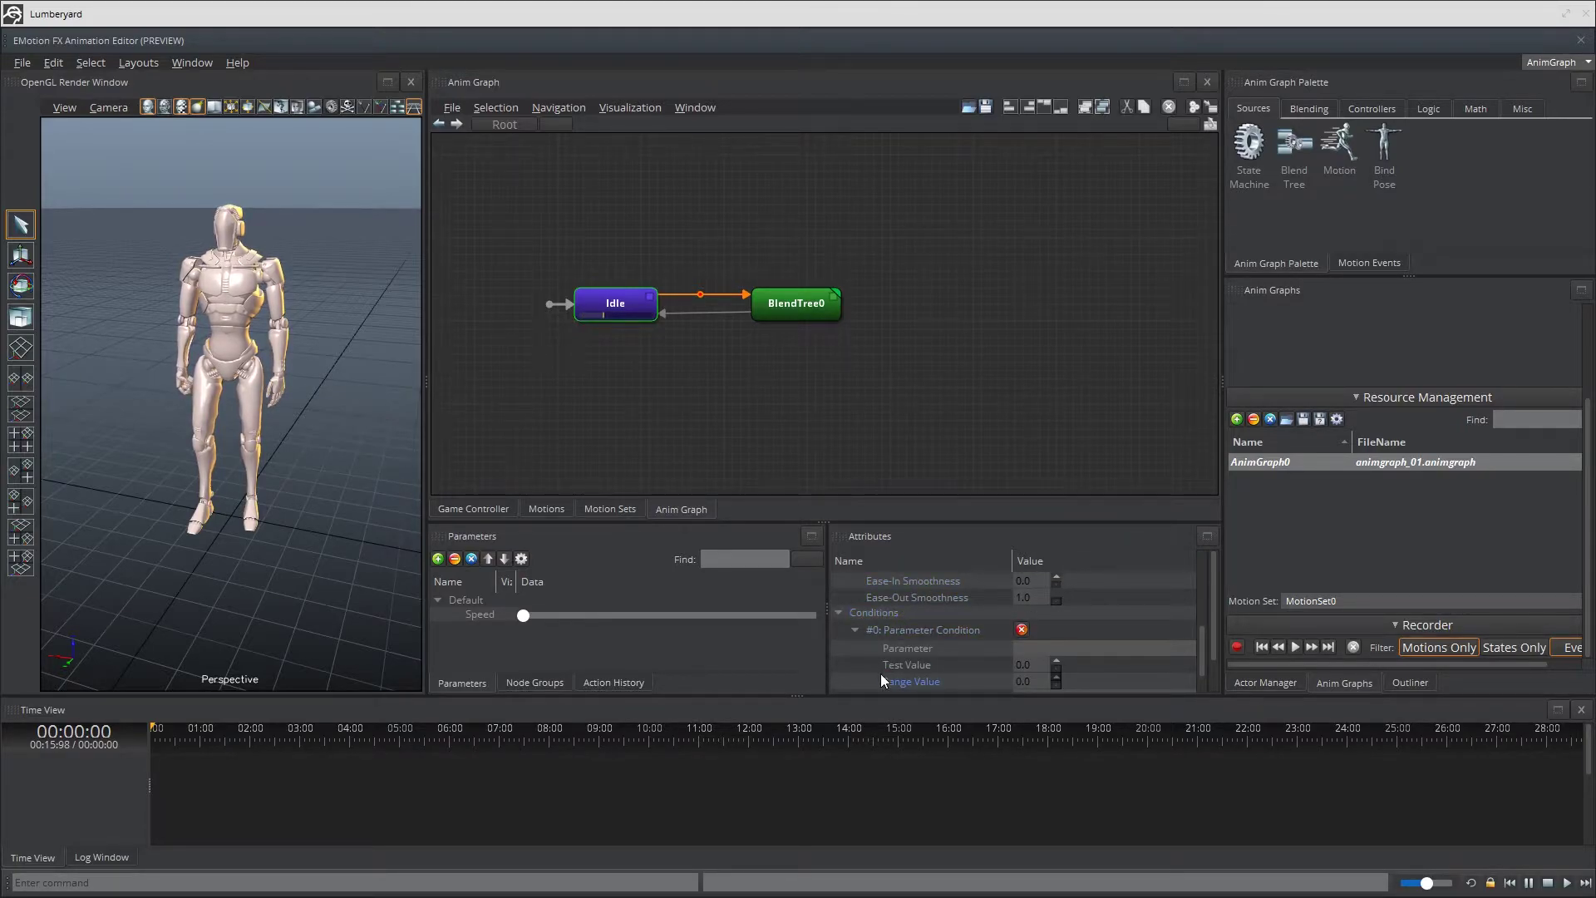
{"action": "left_click", "coordinate": [1037, 648]}
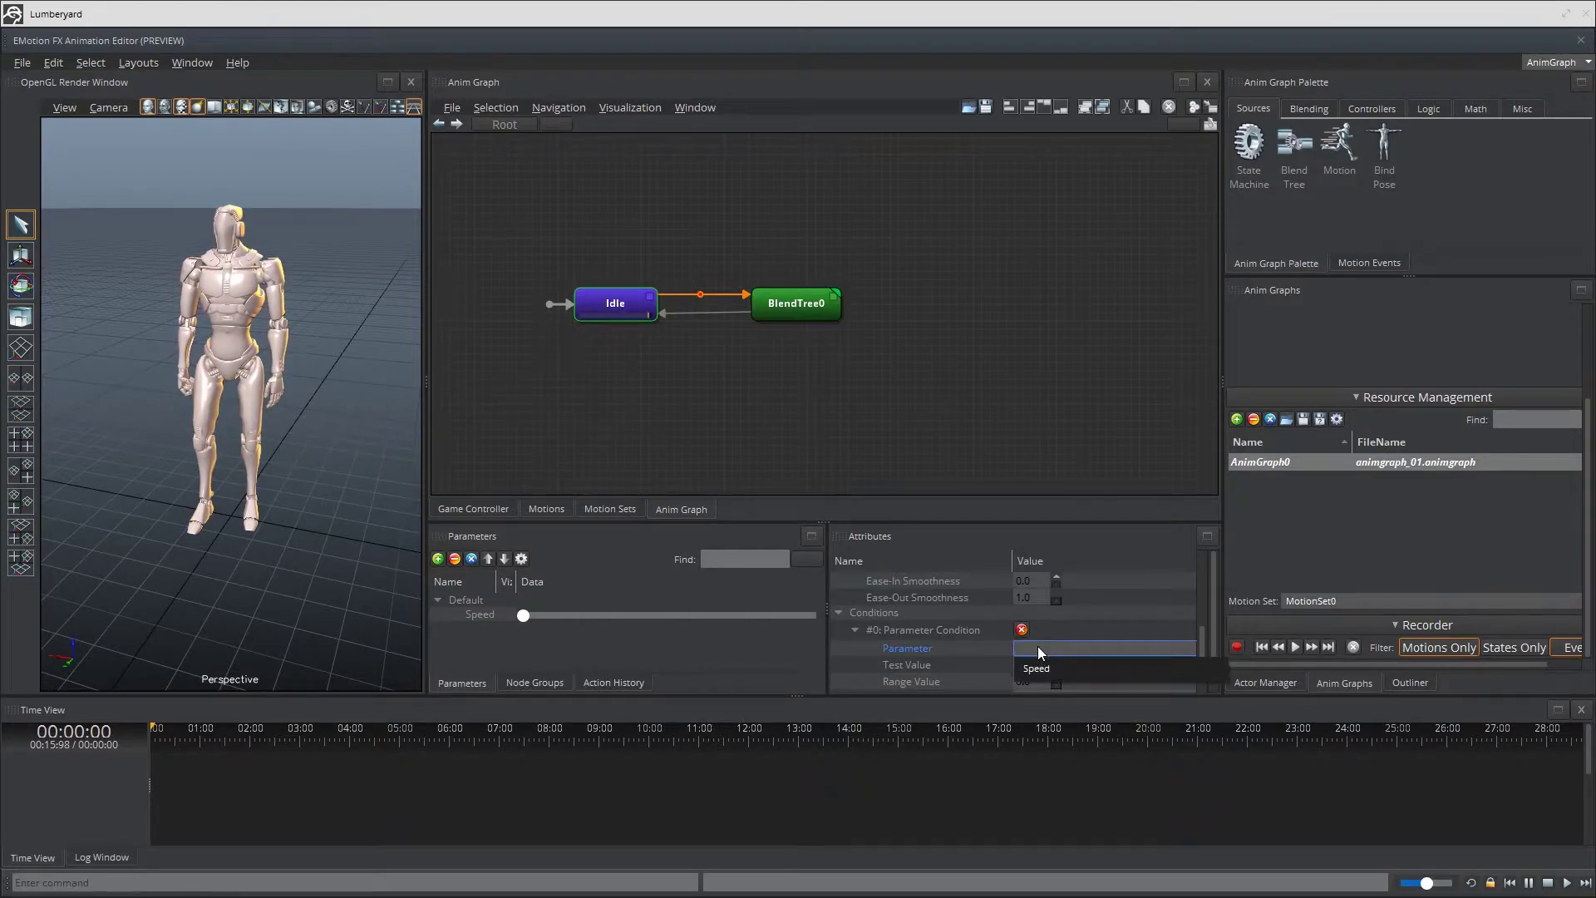
{"action": "left_click", "coordinate": [1038, 668]}
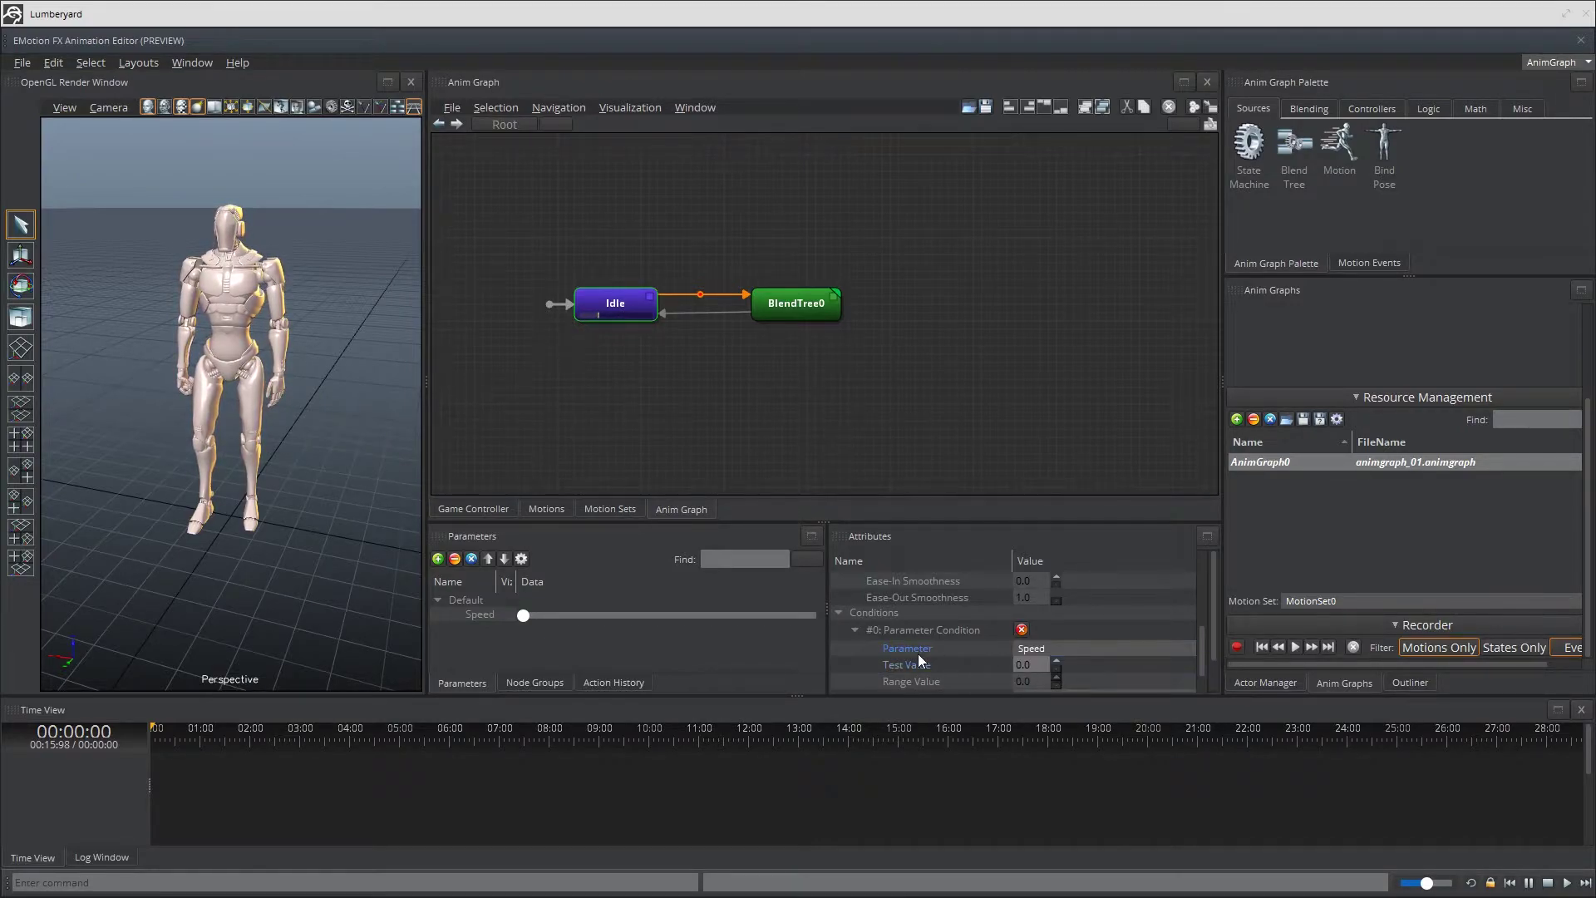
{"action": "scroll", "coordinate": [956, 641], "scroll_direction": "down", "scroll_amount": 1}
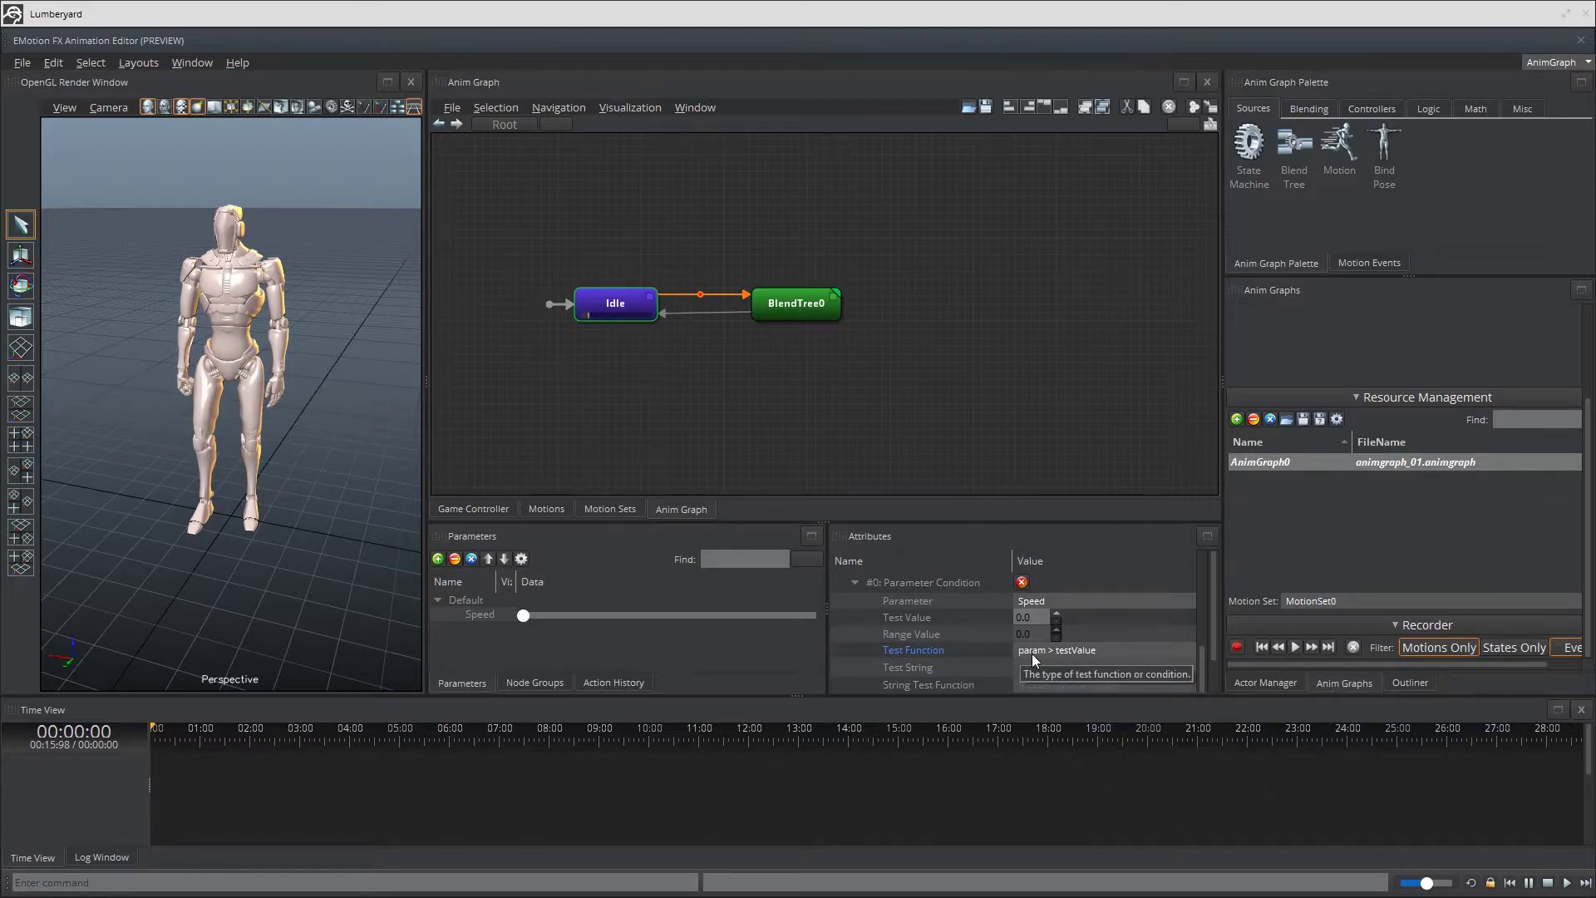
{"action": "scroll", "coordinate": [1099, 608], "scroll_direction": "up", "scroll_amount": 3}
{"action": "scroll", "coordinate": [1020, 606], "scroll_direction": "down", "scroll_amount": 3}
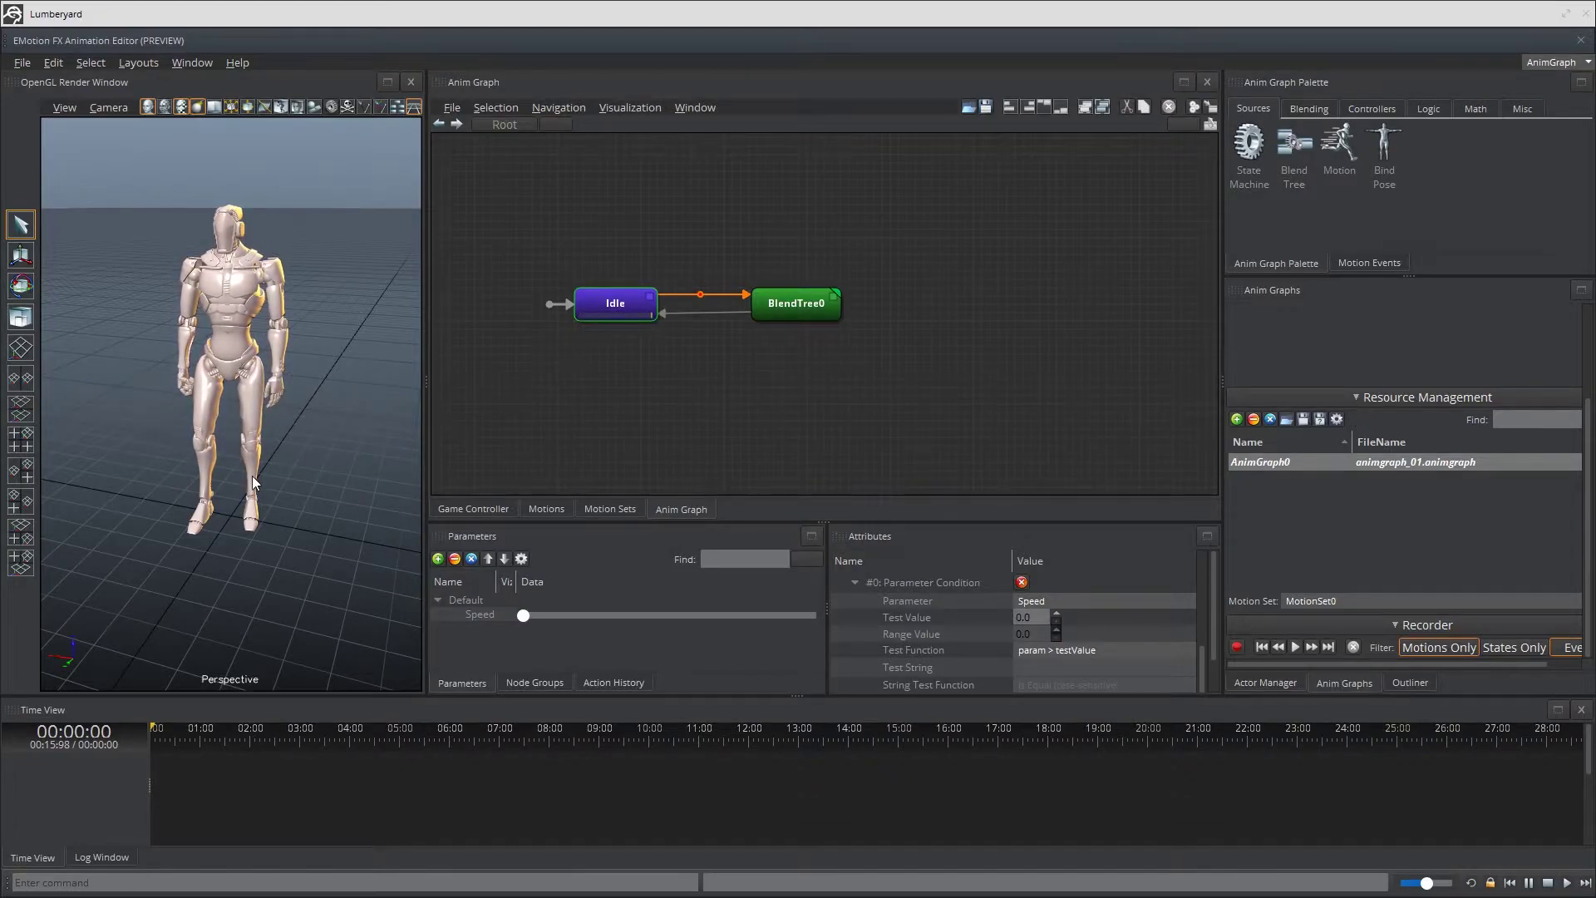
Step: Nudge the Speed slider above 0, sending the character into BlendTree0's T-pose
{"action": "left_click", "coordinate": [523, 616]}
{"action": "left_click_drag", "start_coordinate": [523, 616], "coordinate": [545, 620]}
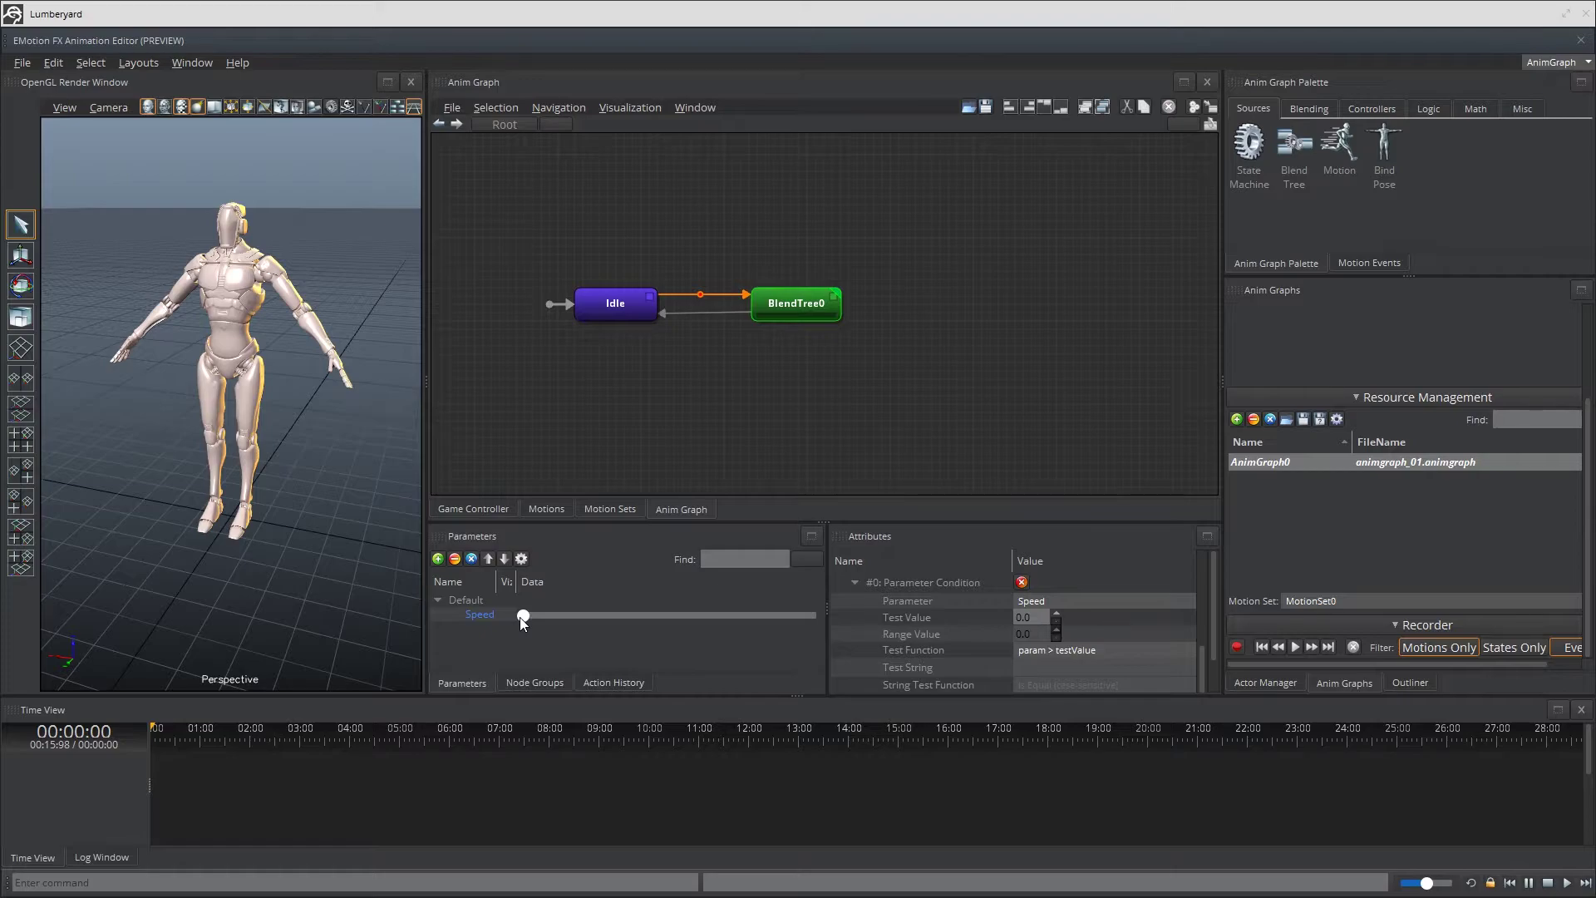
Step: Add a Parameter Condition to the BlendTree0-to-Idle return transition
{"action": "right_click", "coordinate": [617, 313]}
{"action": "left_click", "coordinate": [694, 338]}
{"action": "left_click", "coordinate": [704, 312]}
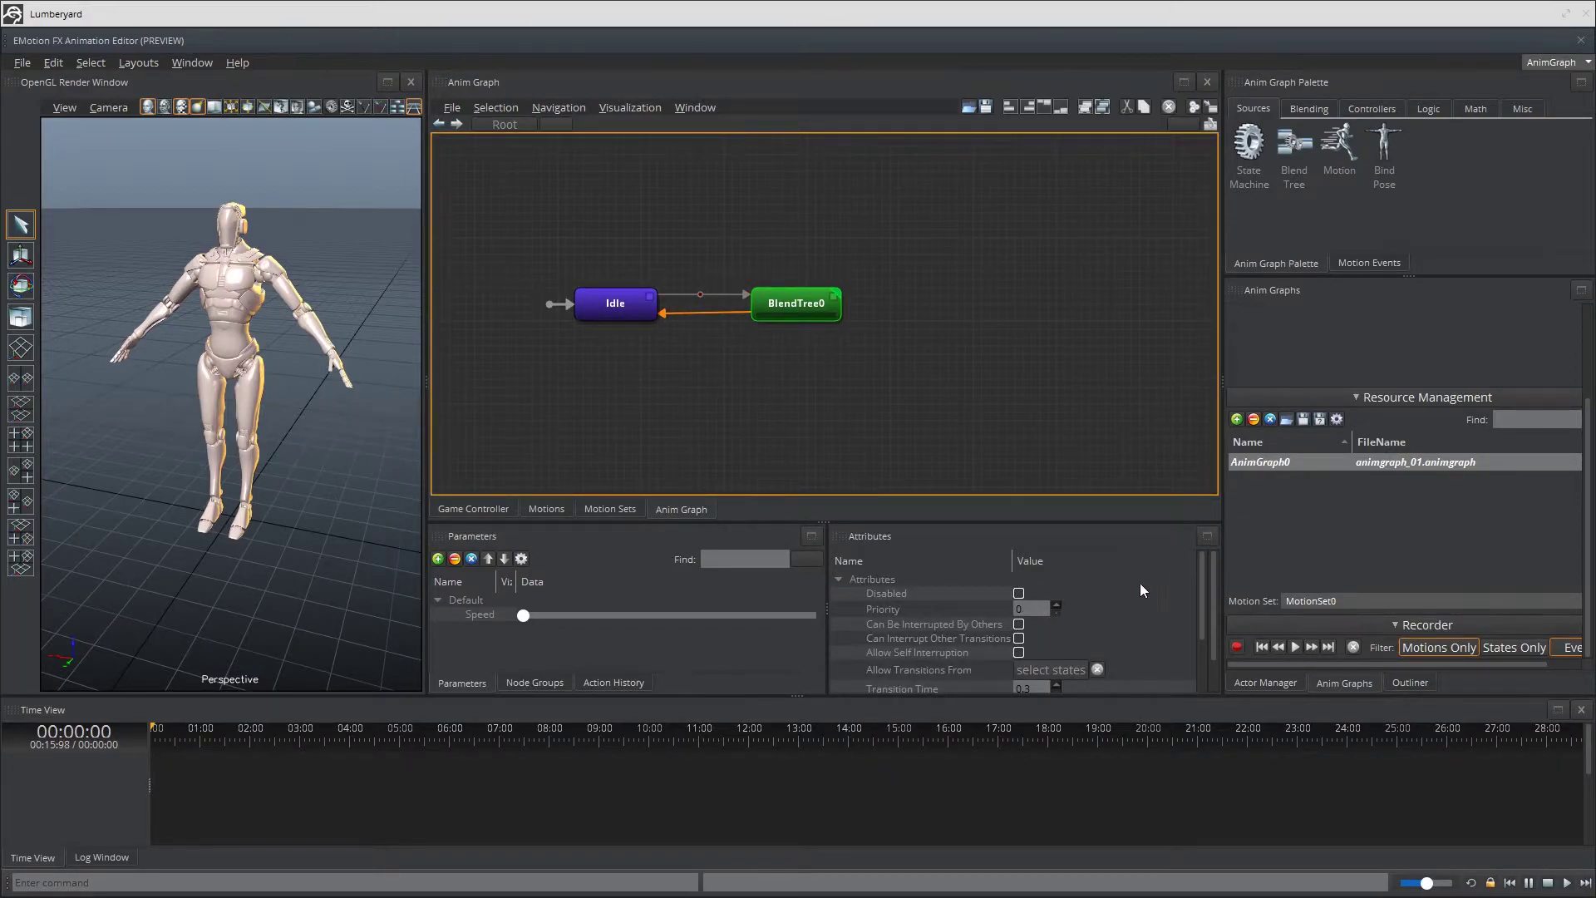
{"action": "scroll", "coordinate": [1138, 583], "scroll_direction": "down", "scroll_amount": 5}
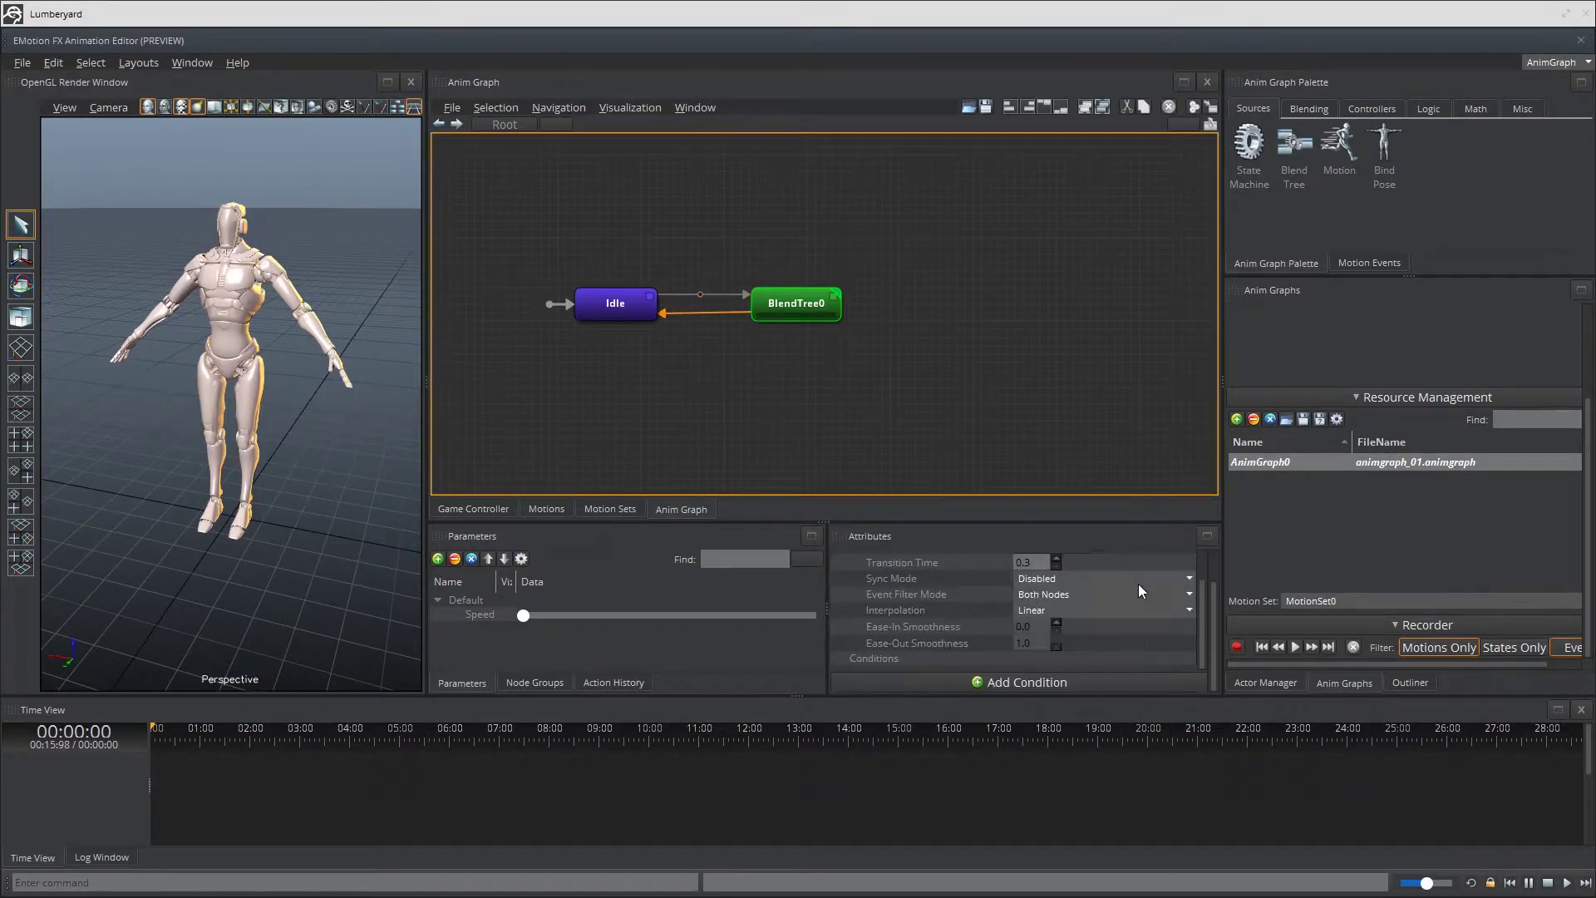
{"action": "left_click", "coordinate": [1069, 683]}
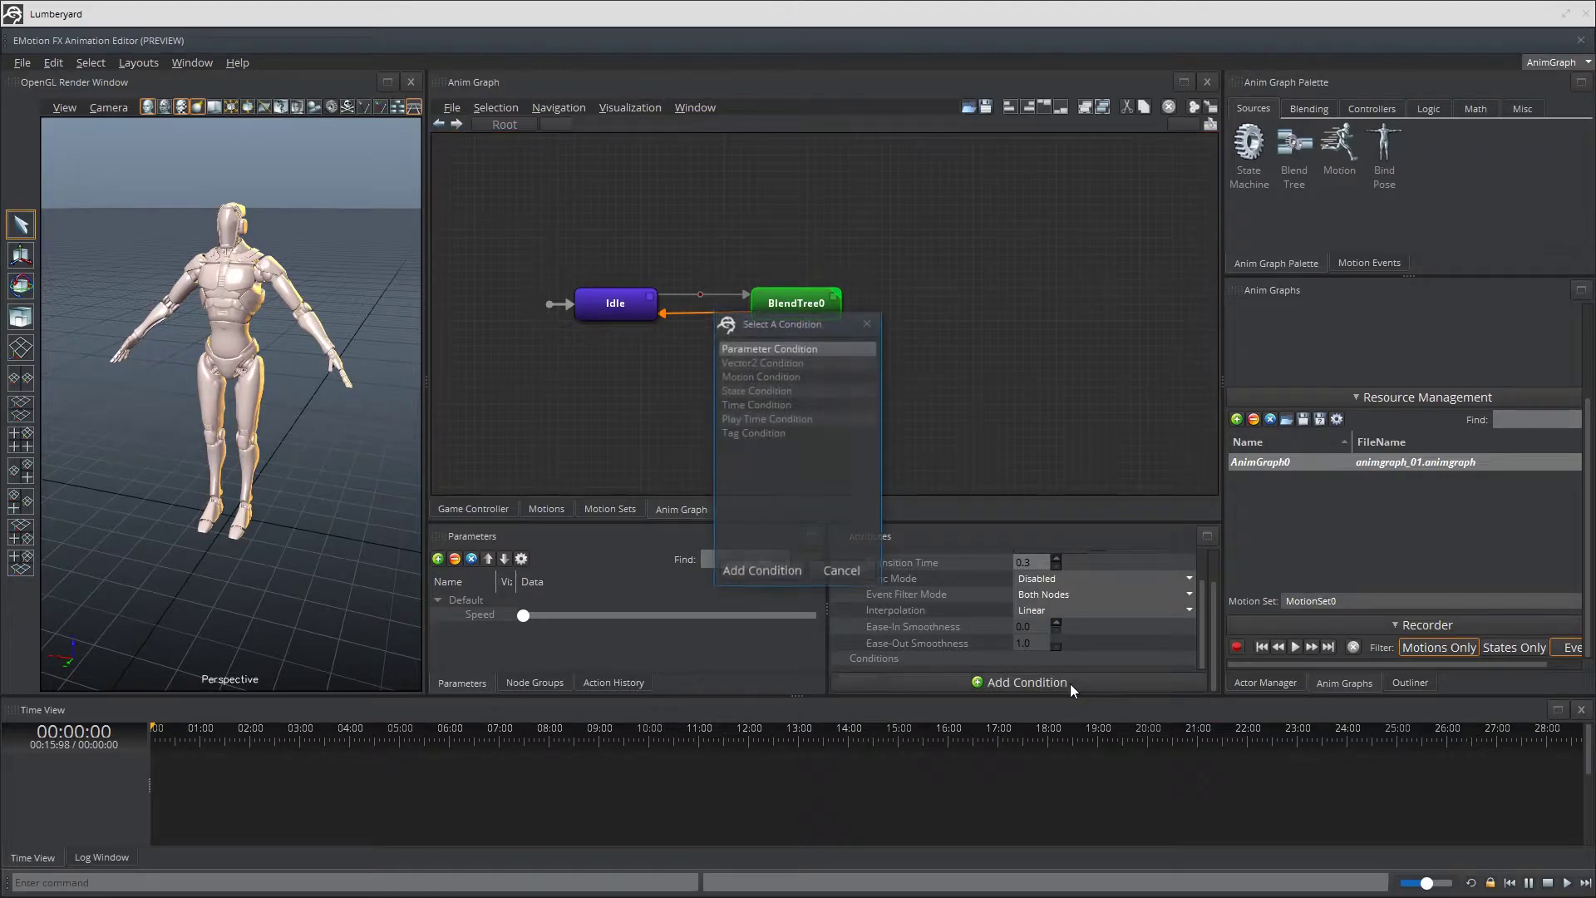
{"action": "left_click", "coordinate": [749, 573]}
Step: Set the return condition to test Speed with the param == testValue function
{"action": "scroll", "coordinate": [1123, 622], "scroll_direction": "down", "scroll_amount": 2}
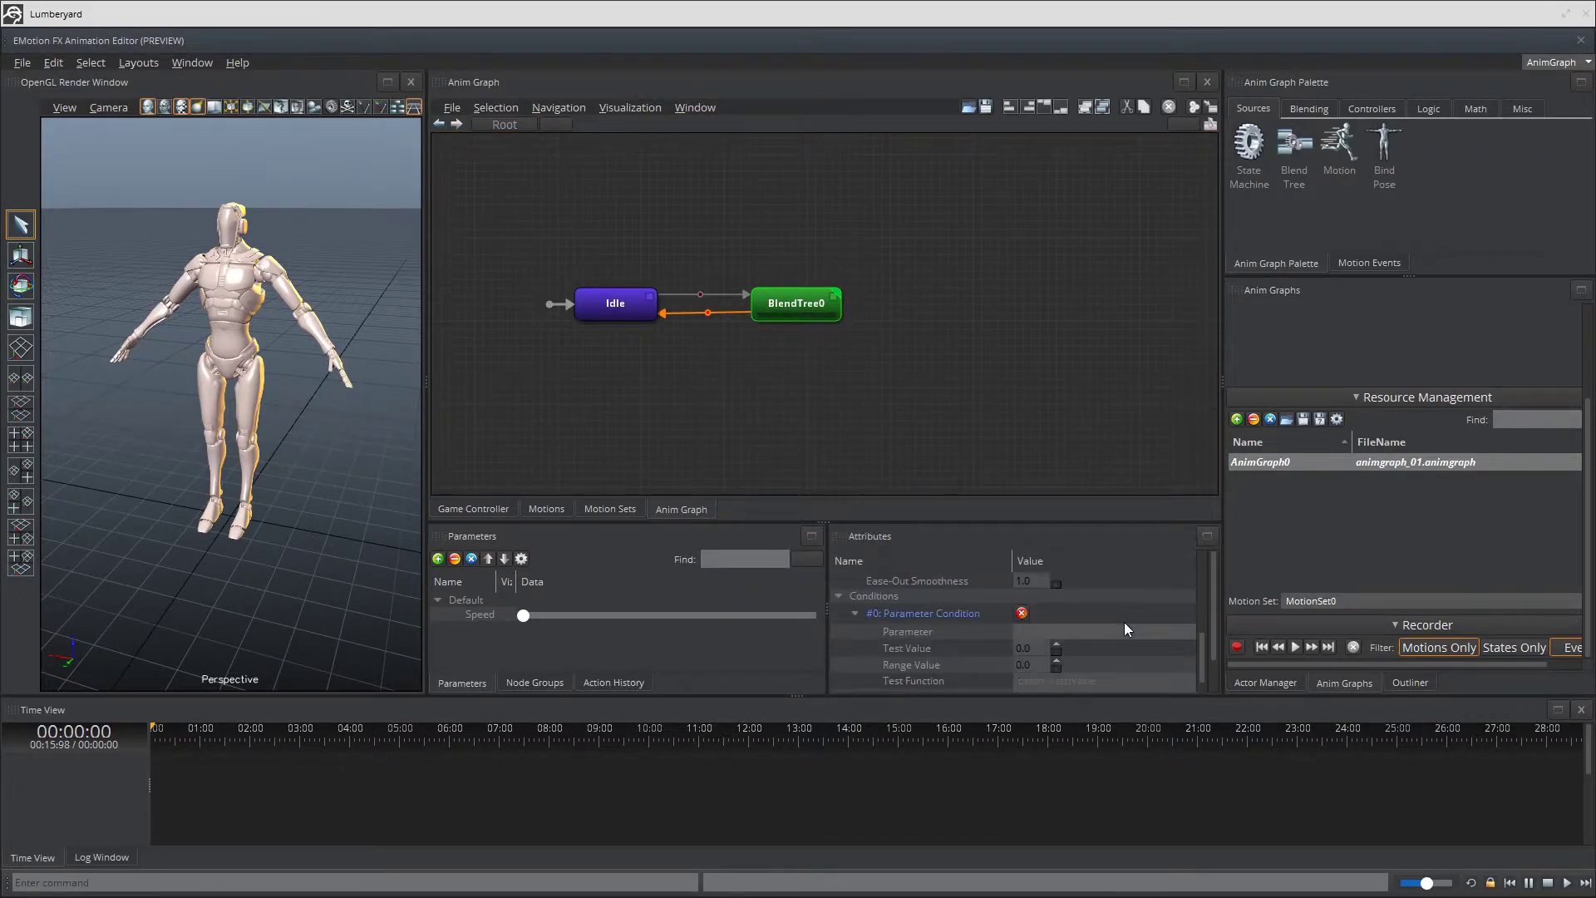
{"action": "scroll", "coordinate": [1123, 628], "scroll_direction": "down", "scroll_amount": 1}
{"action": "left_click", "coordinate": [1055, 598]}
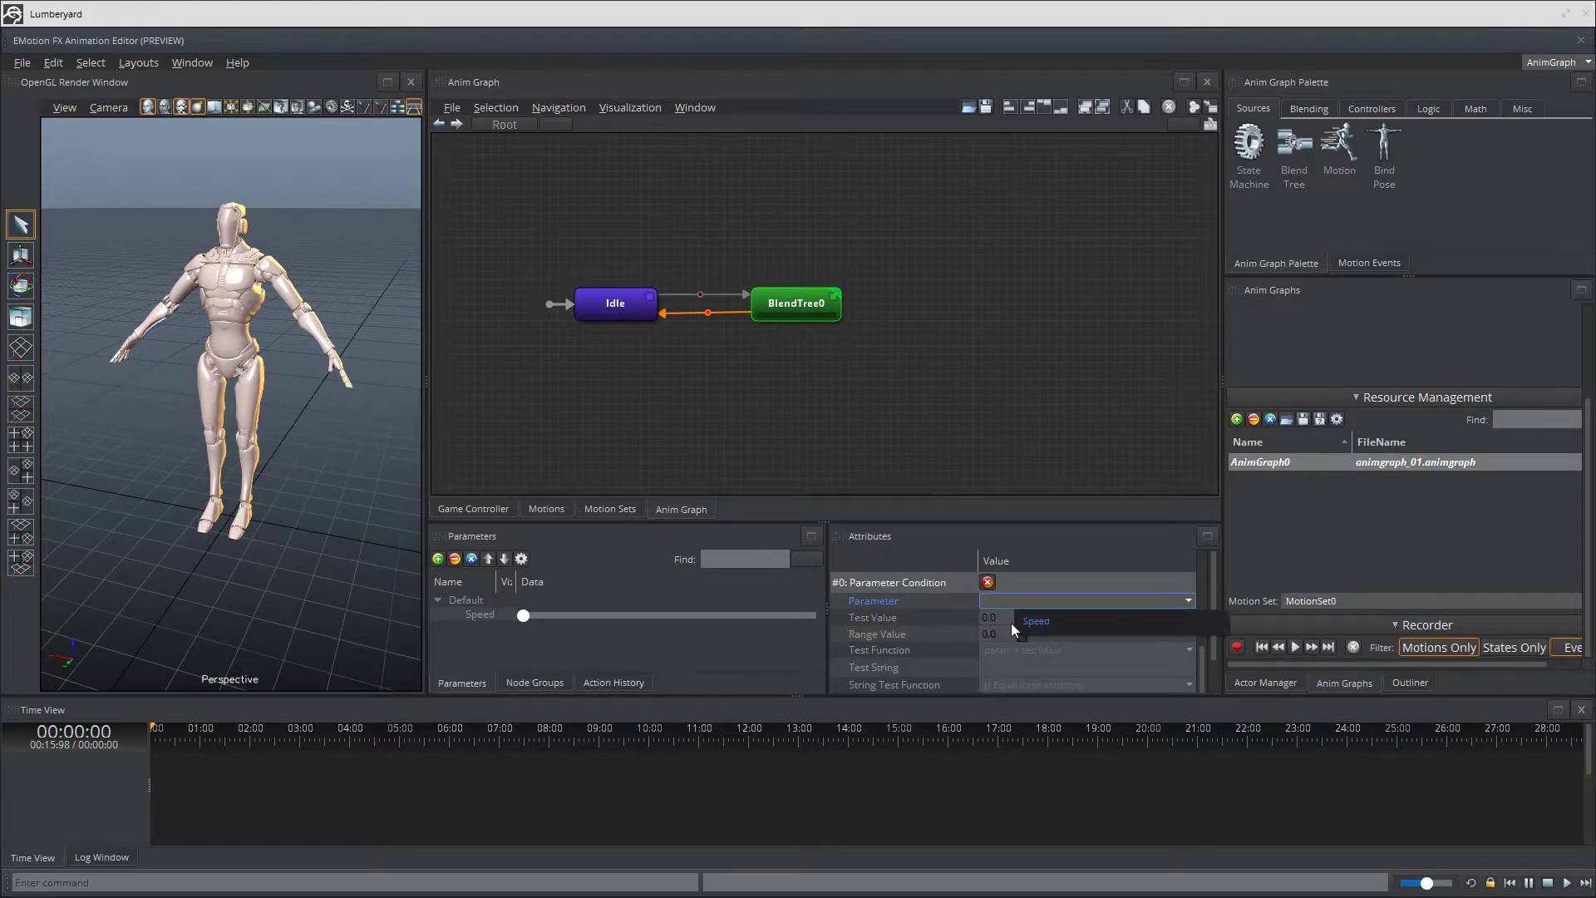
{"action": "left_click", "coordinate": [1031, 622]}
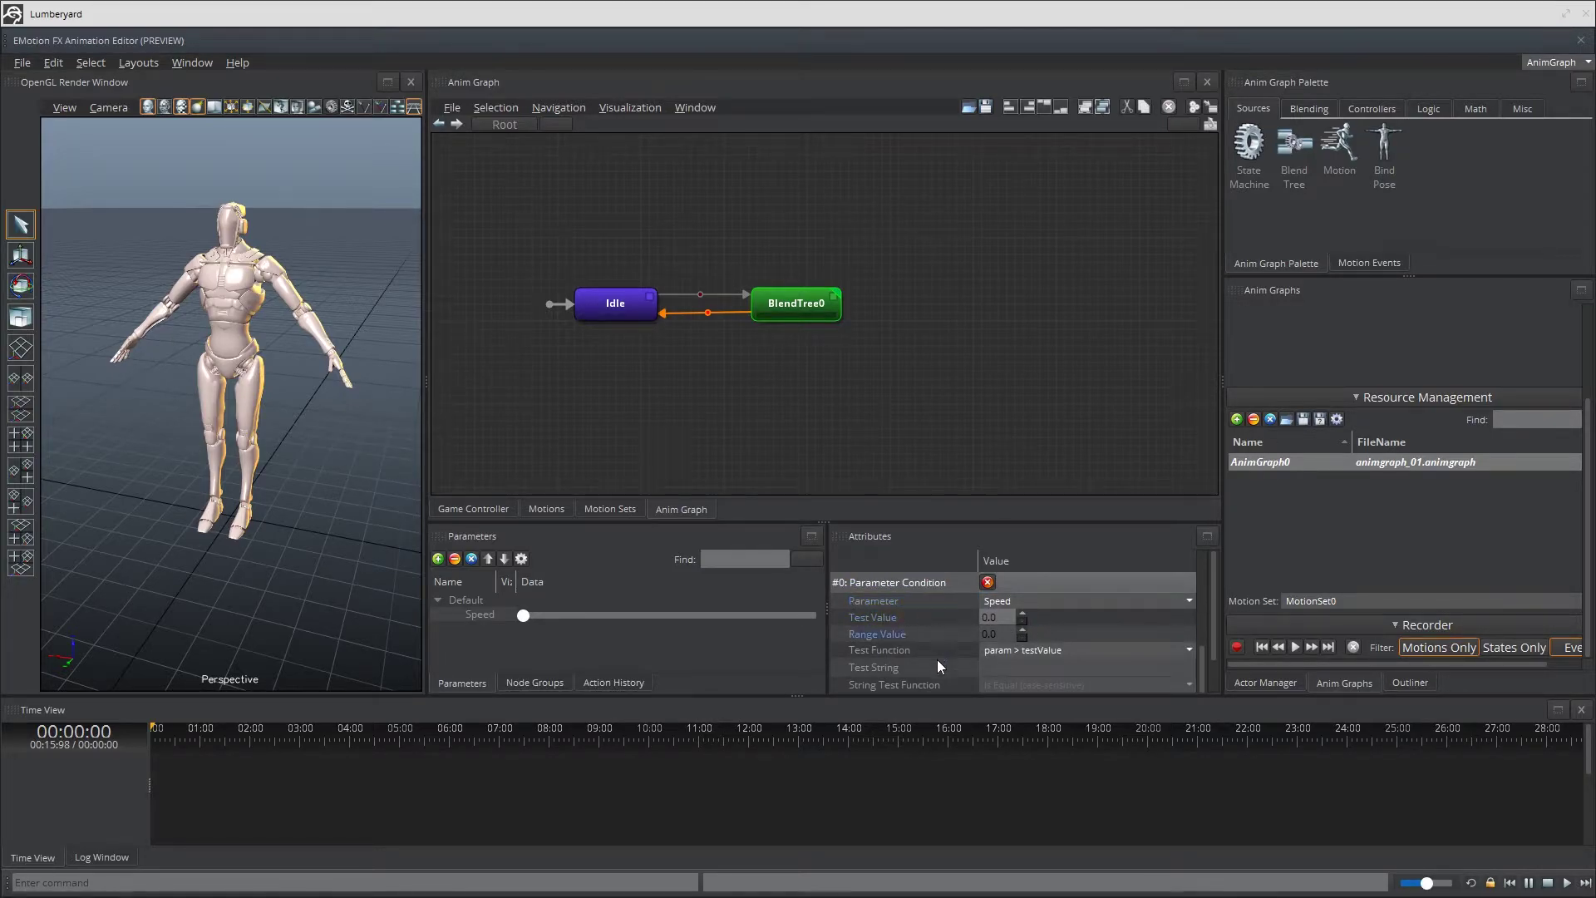
{"action": "left_click", "coordinate": [1027, 649]}
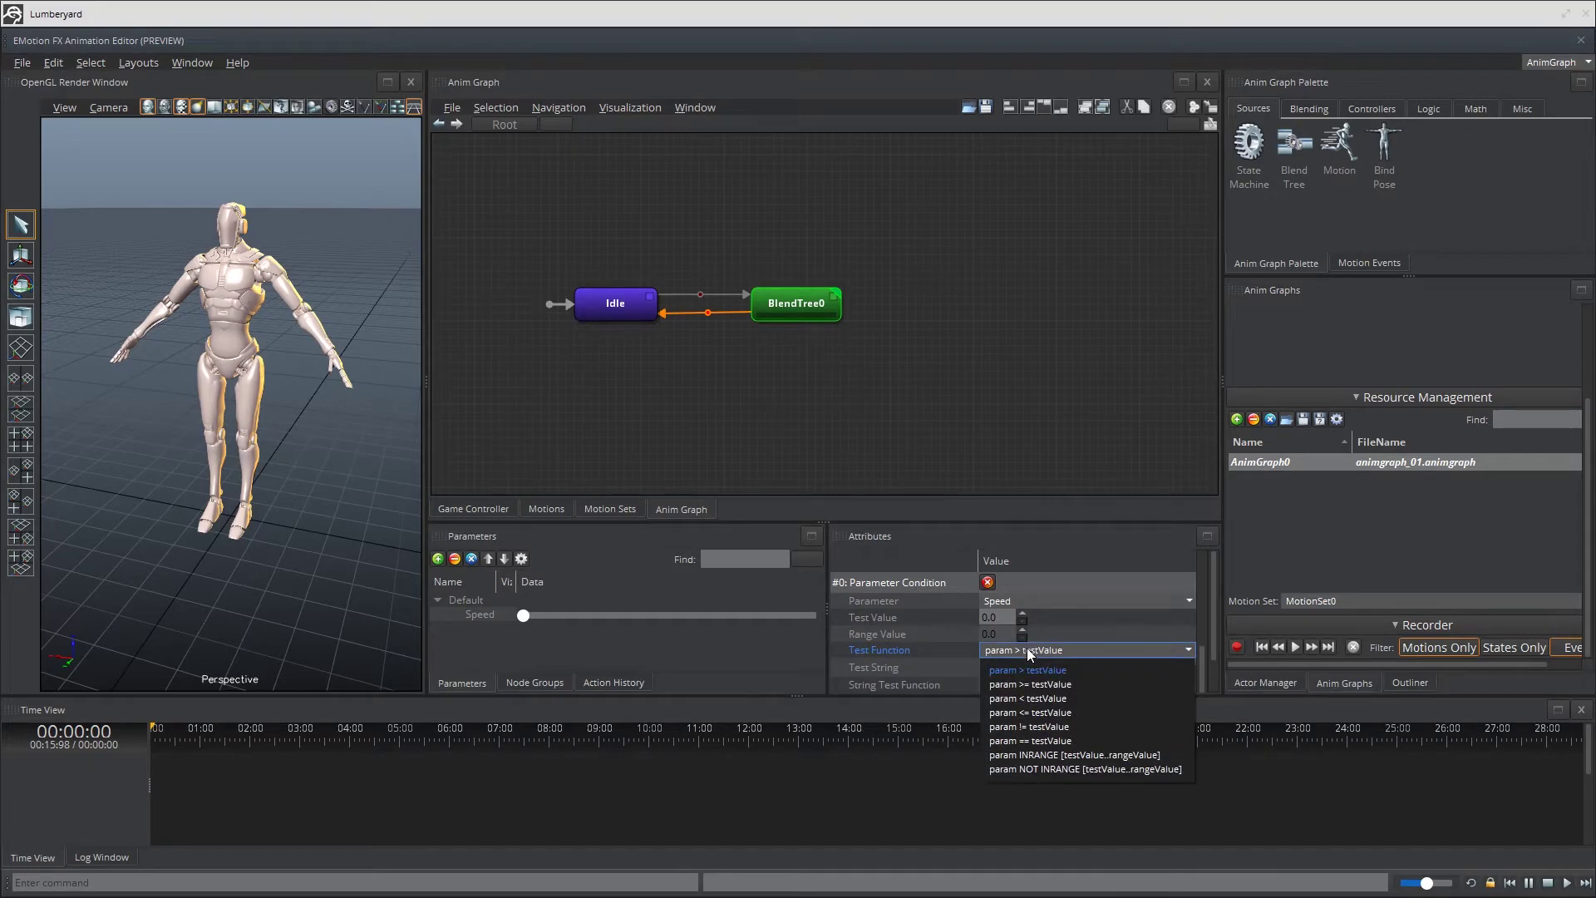
{"action": "left_click", "coordinate": [1049, 741]}
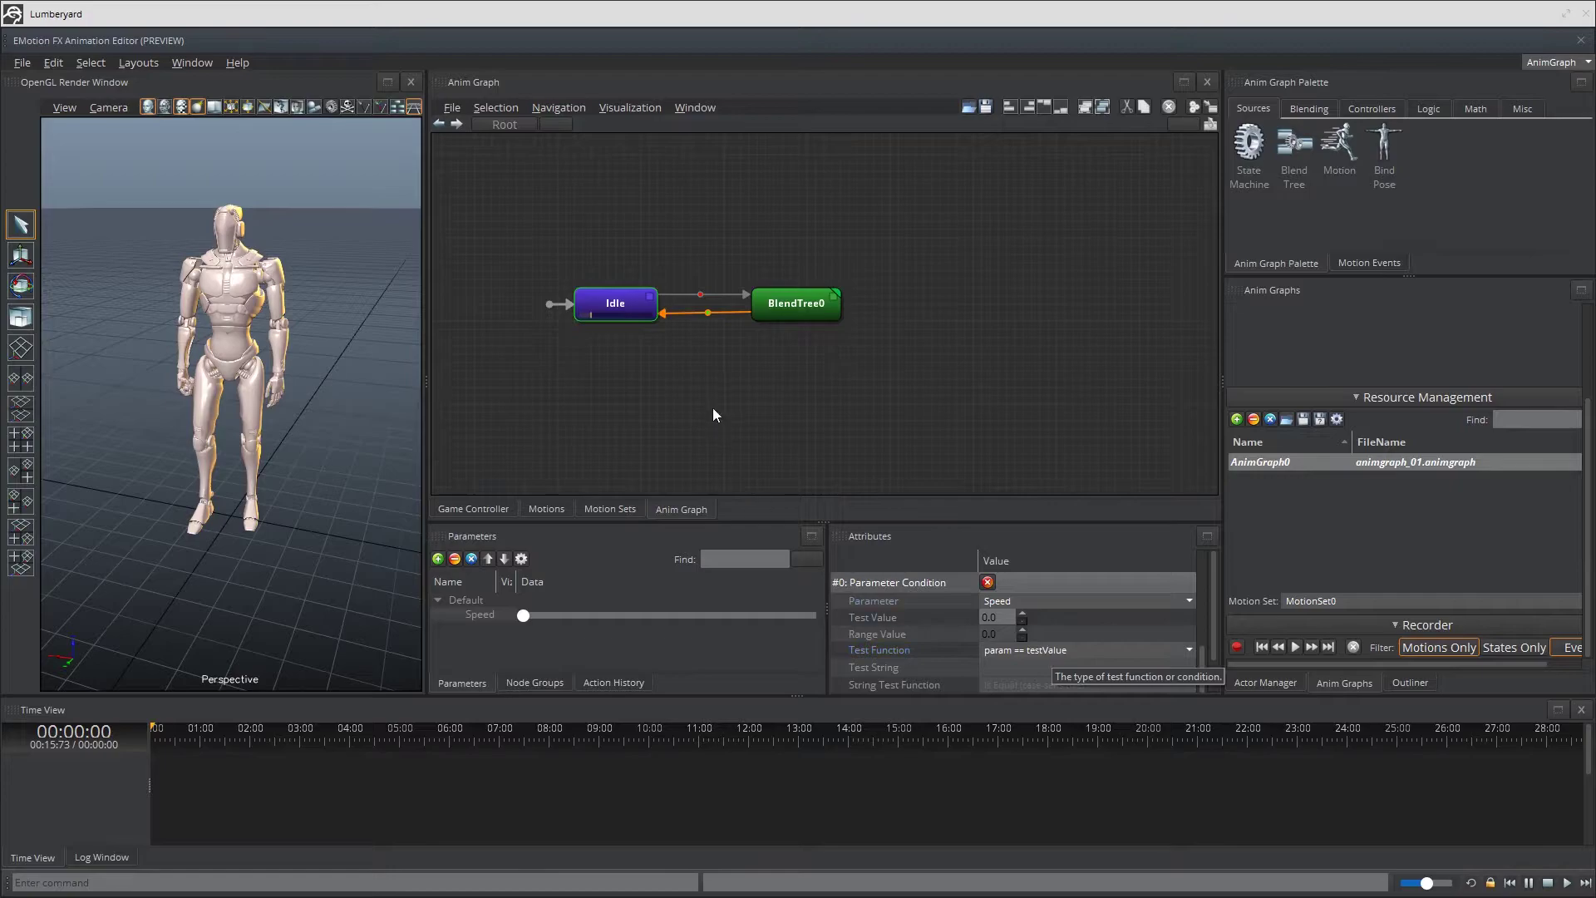
{"action": "mouse_move", "coordinate": [626, 312]}
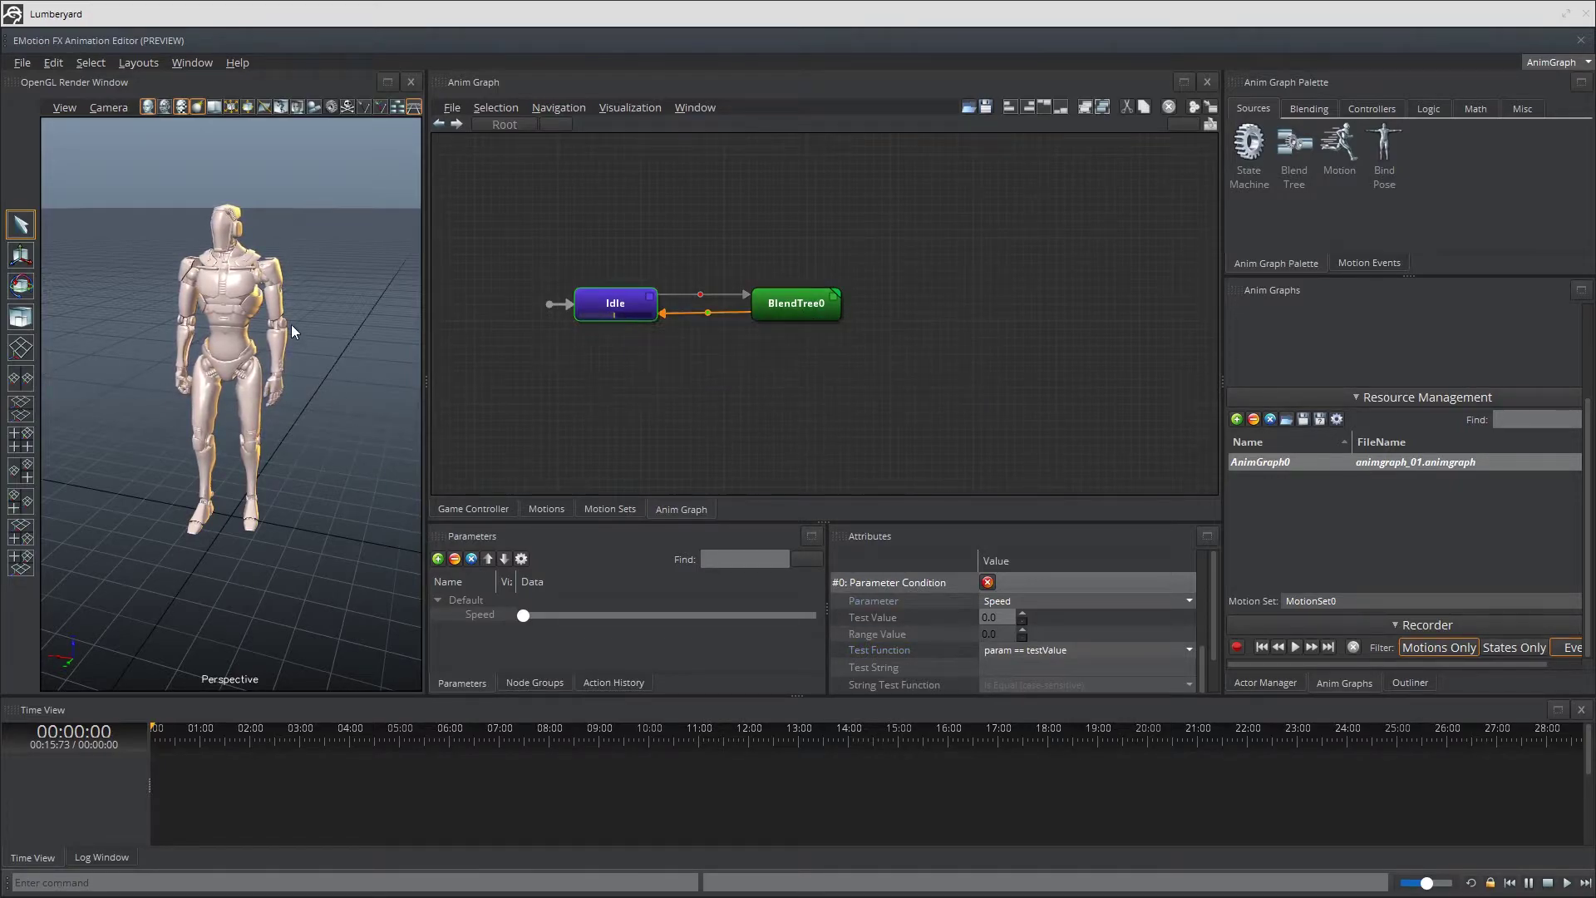
{"action": "left_click_drag", "start_coordinate": [524, 616], "coordinate": [669, 616]}
{"action": "left_click_drag", "start_coordinate": [450, 645], "coordinate": [411, 645]}
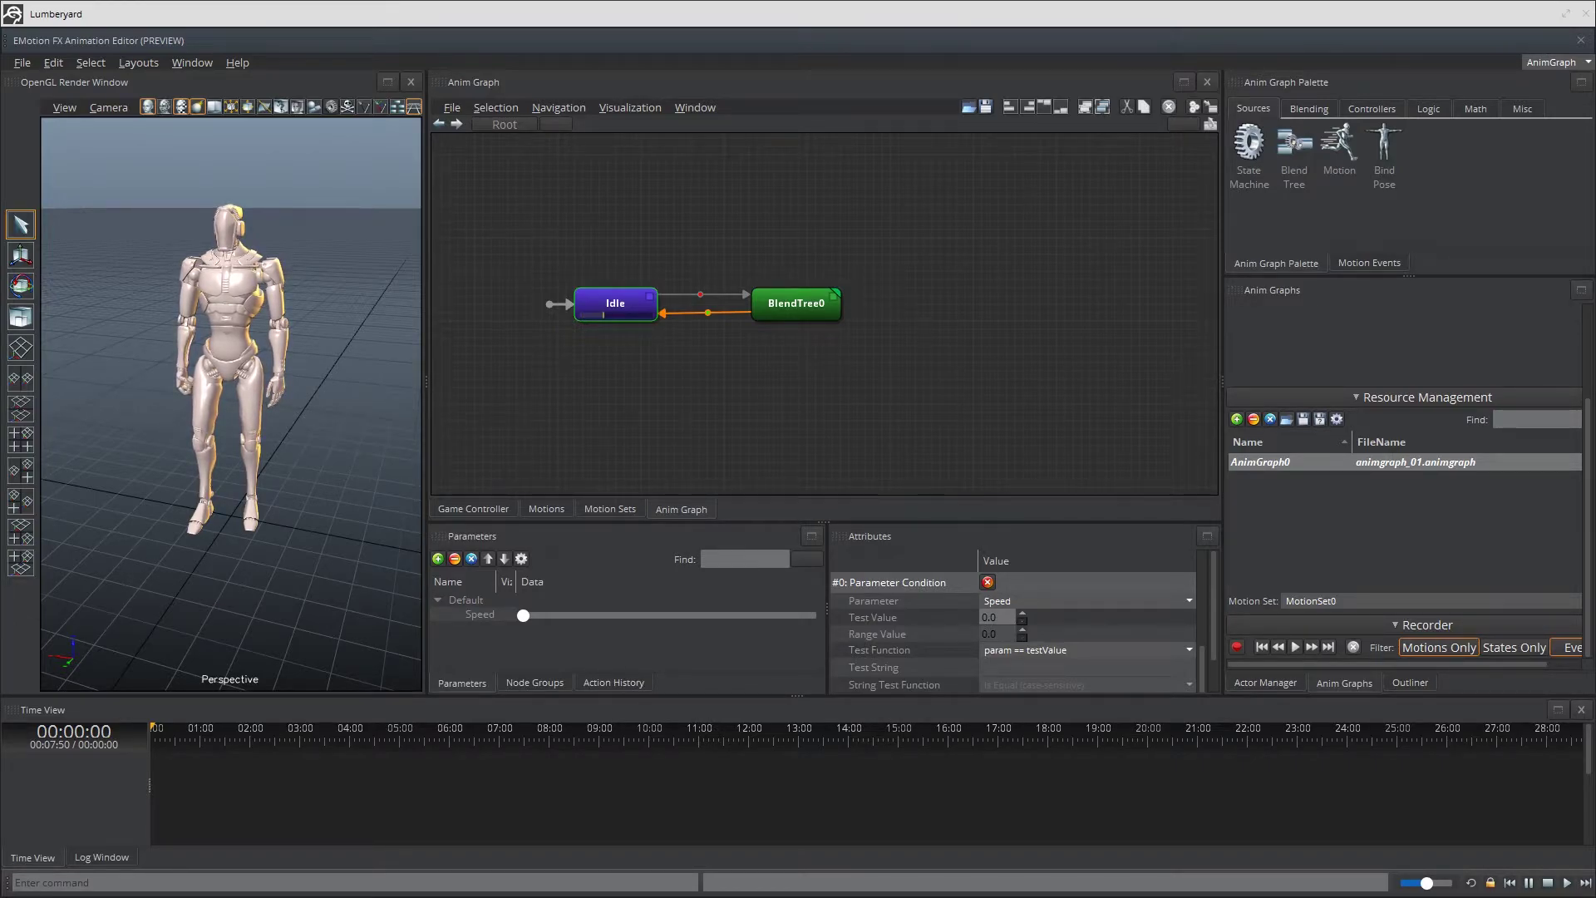
{"action": "key", "text": "Escape"}
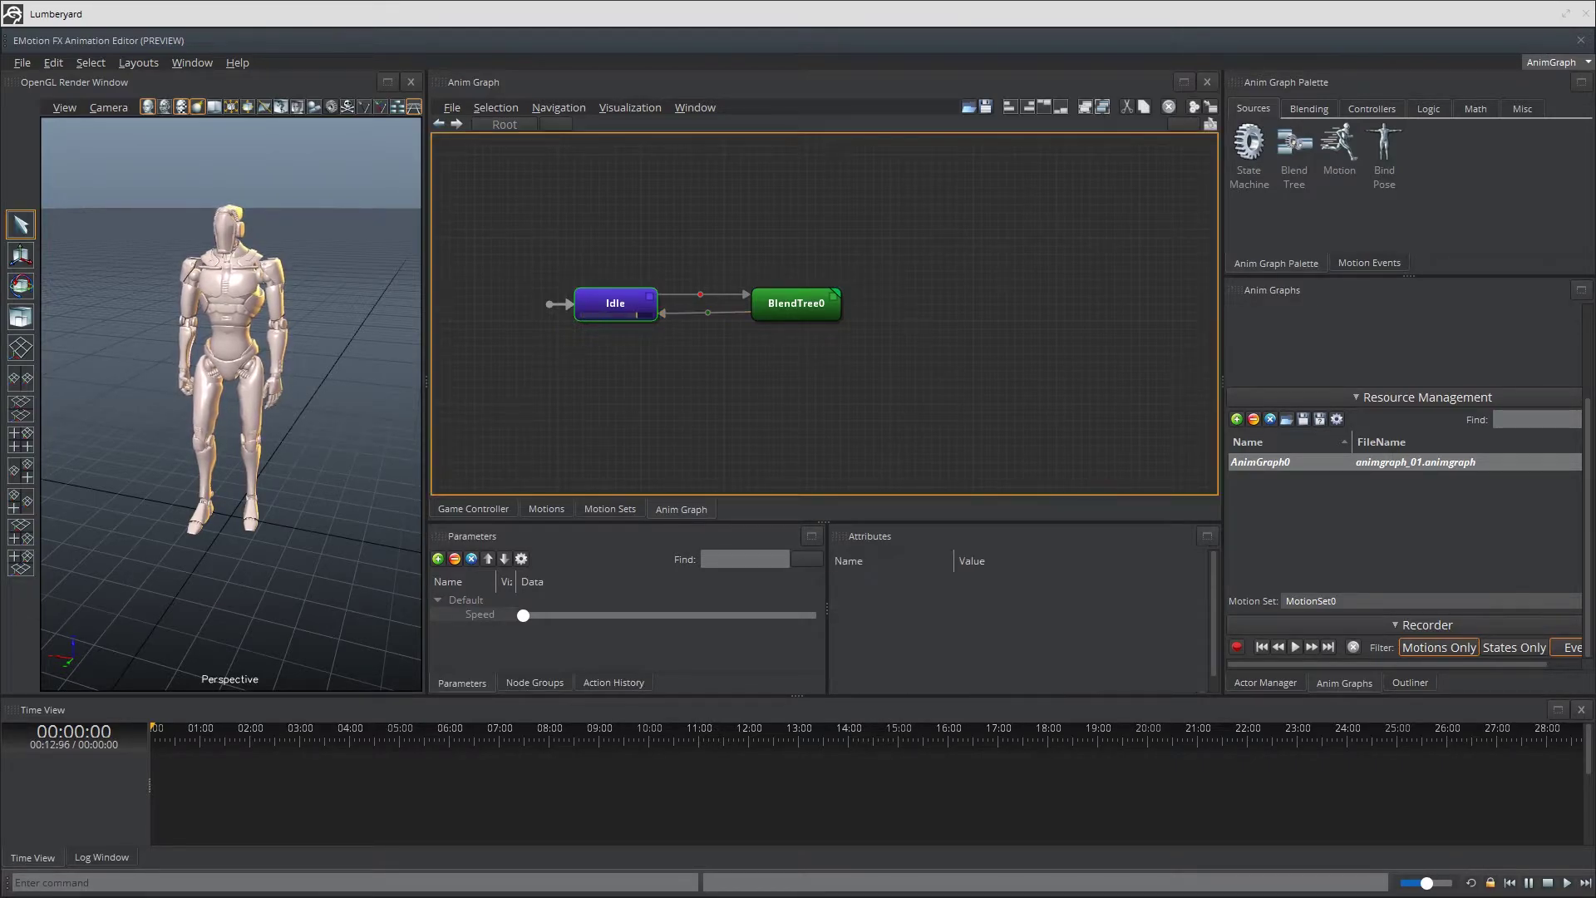
Step: Enter BlendTree0, shift FinalNode0 right, and create the Motion0 node
{"action": "right_click", "coordinate": [809, 304]}
{"action": "double_click", "coordinate": [810, 304]}
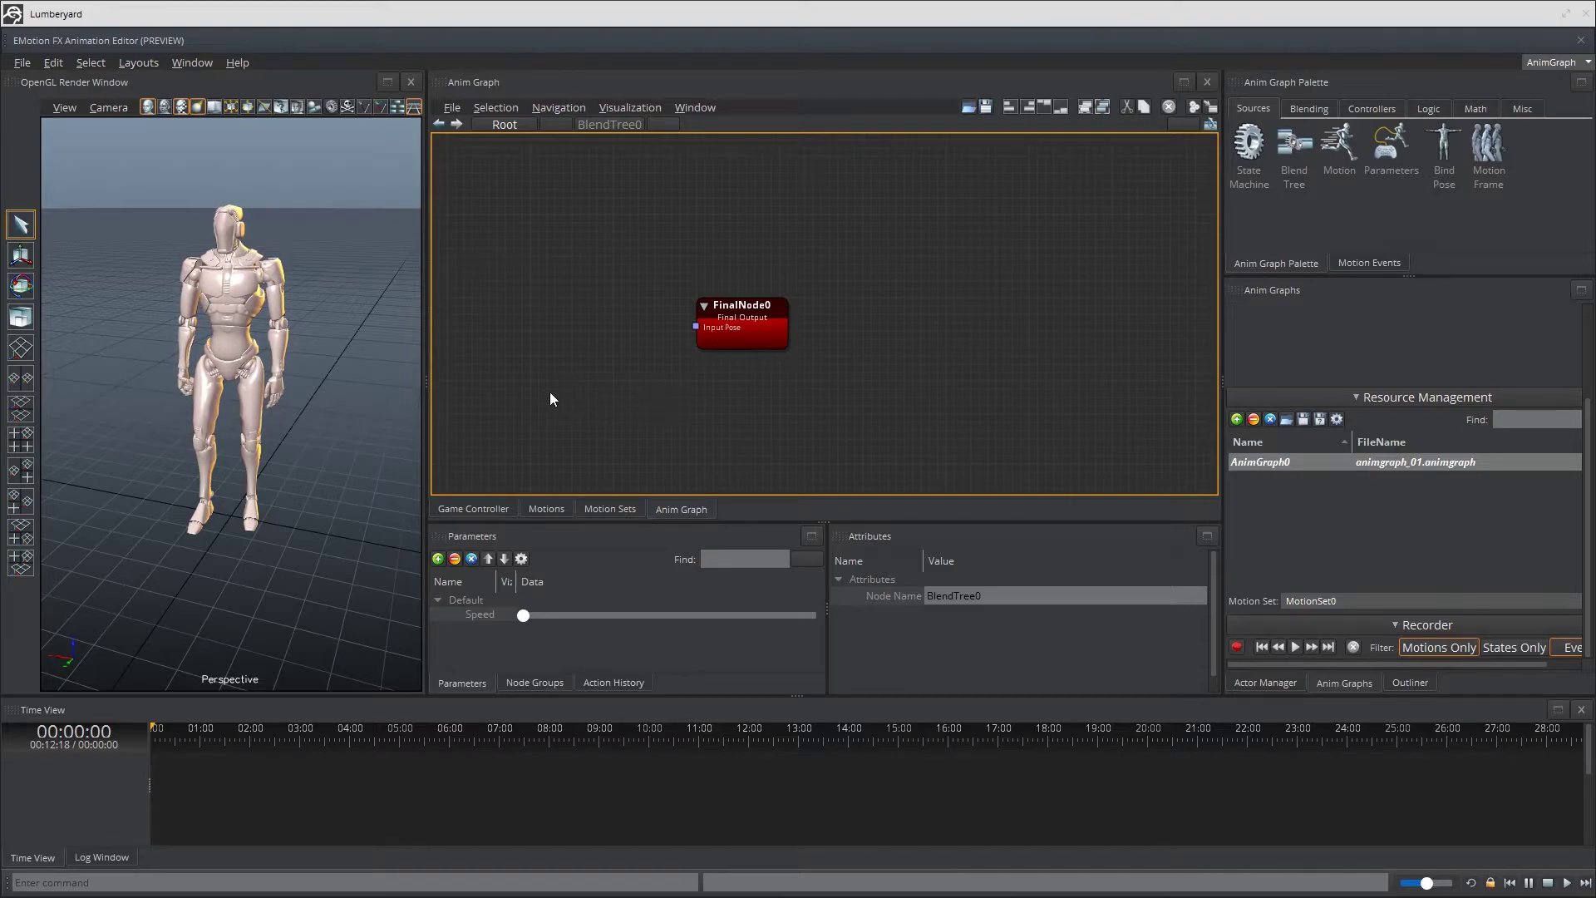
{"action": "right_click_drag", "start_coordinate": [555, 375], "coordinate": [790, 380]}
{"action": "left_click", "coordinate": [693, 397]}
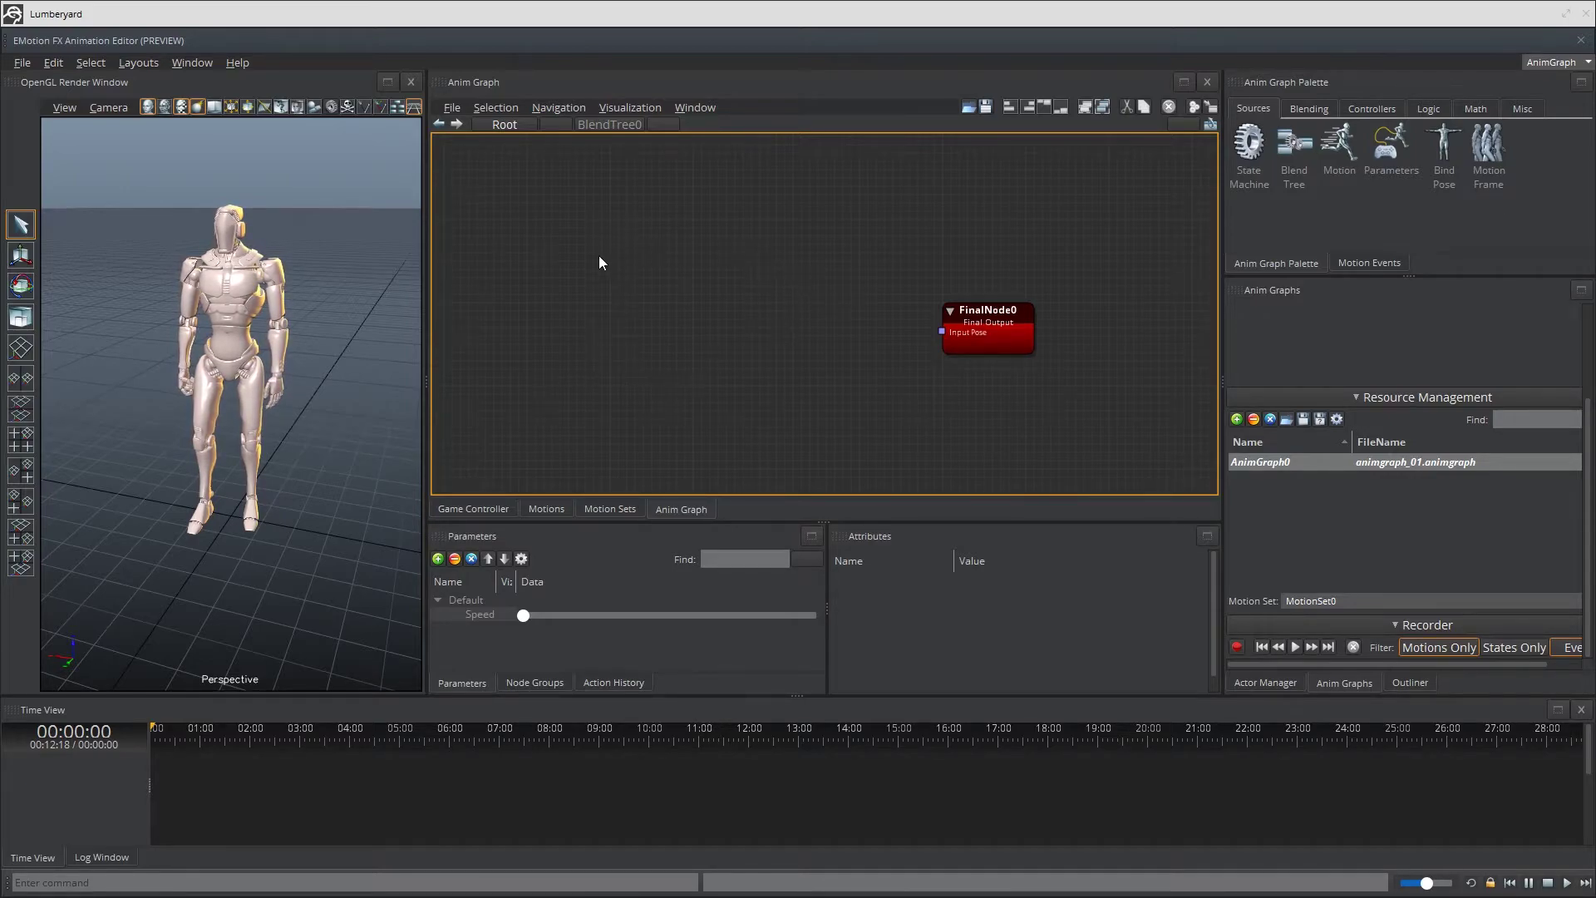
{"action": "right_click", "coordinate": [534, 260]}
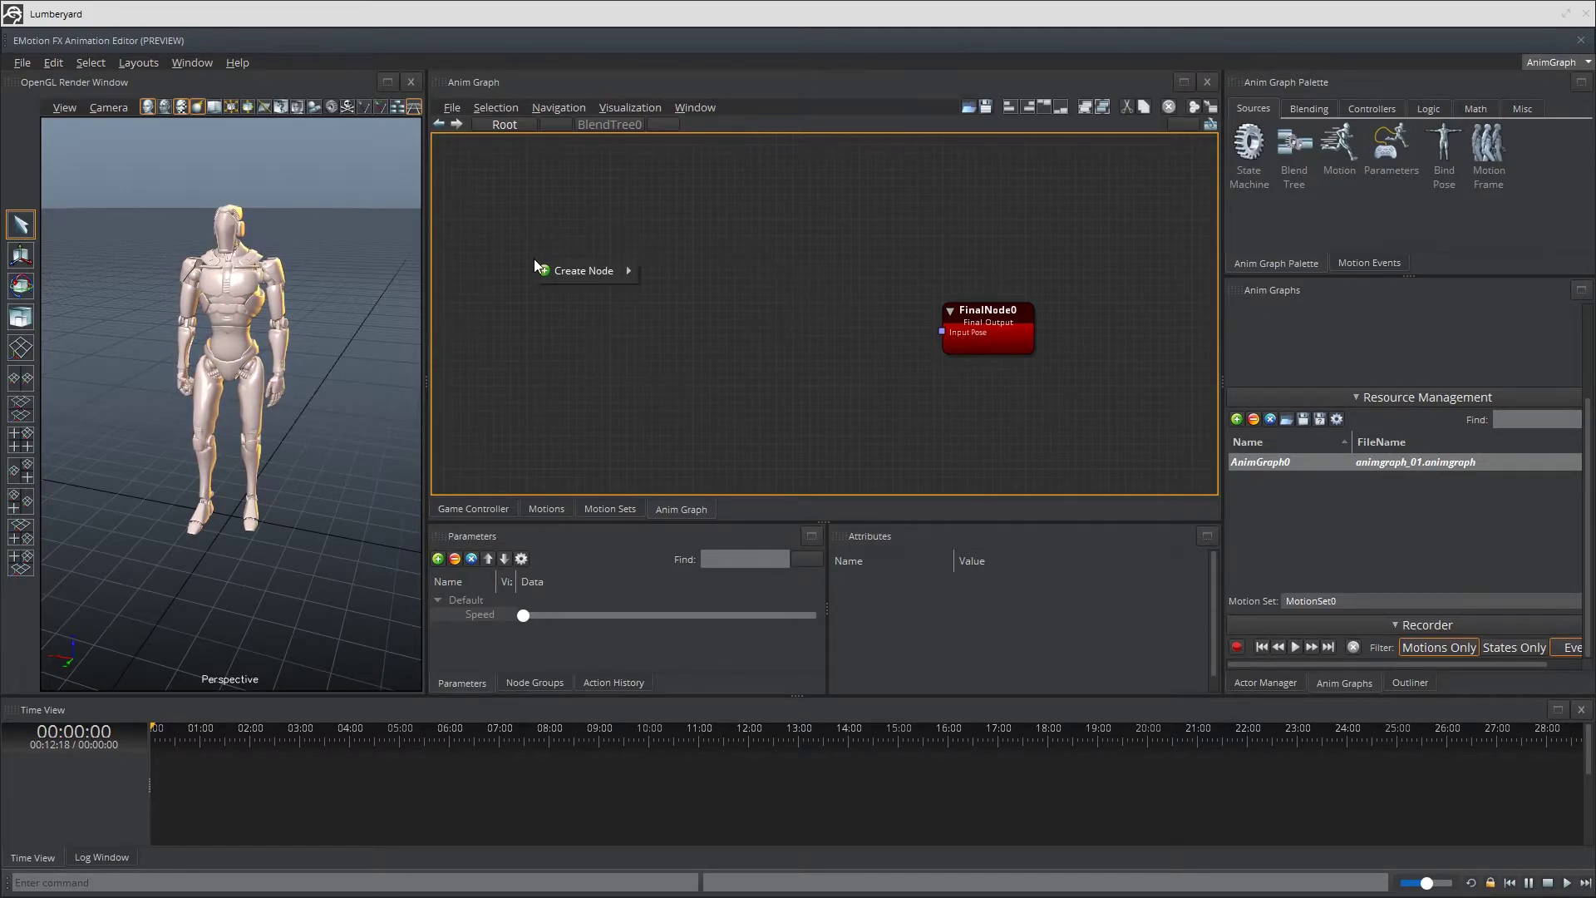
{"action": "mouse_move", "coordinate": [562, 272]}
{"action": "mouse_move", "coordinate": [677, 275]}
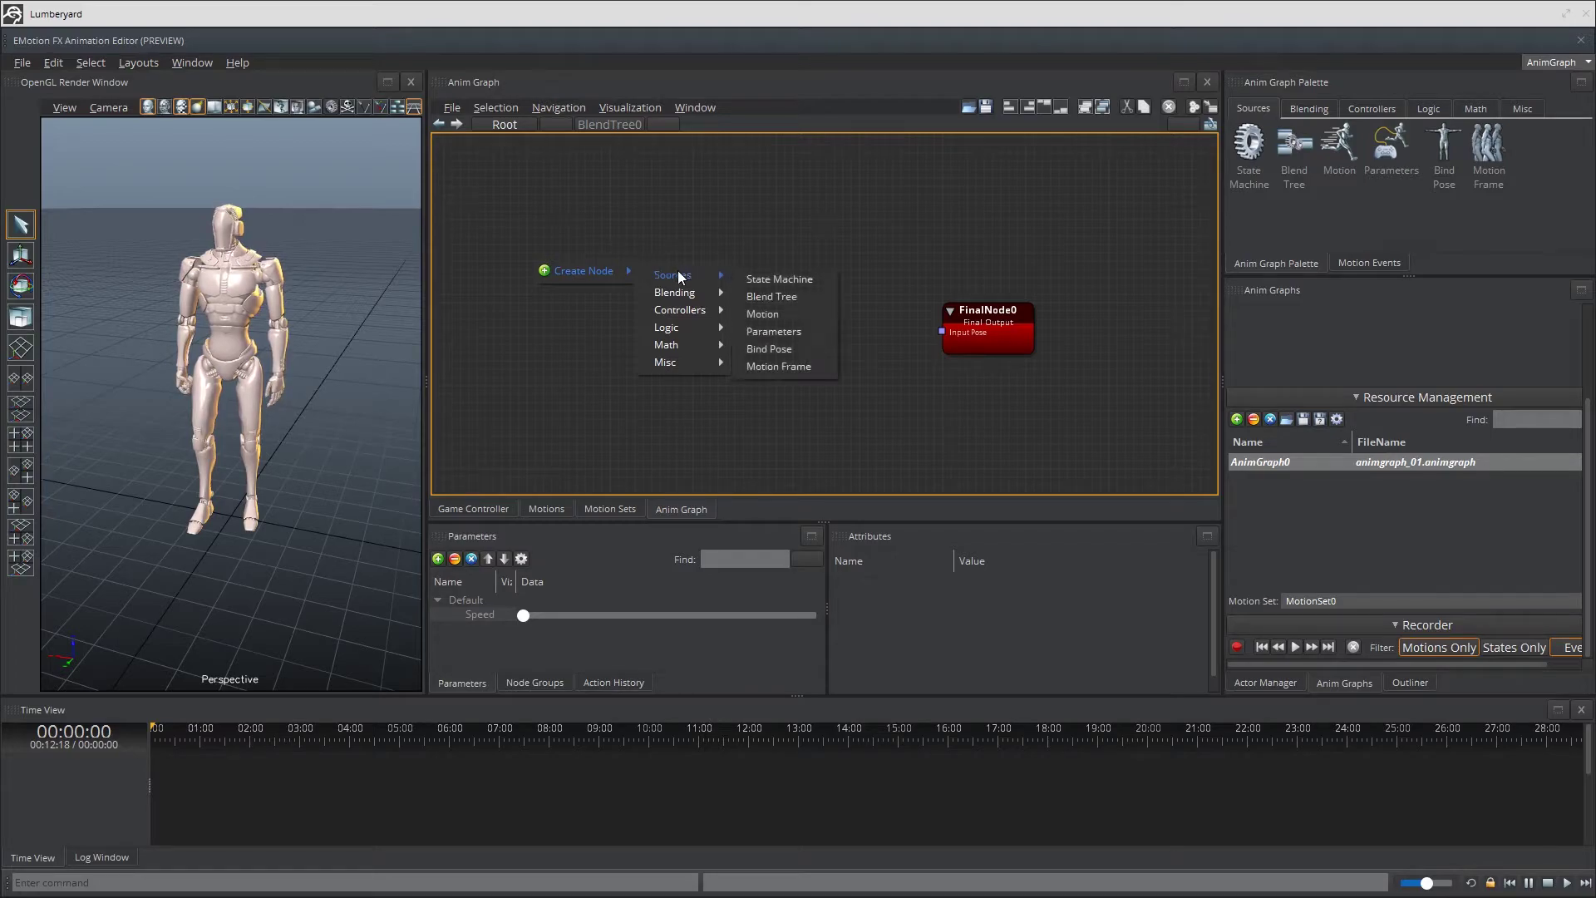
{"action": "left_click", "coordinate": [789, 317]}
Step: Create a second motion node, Motion1, aligned beneath Motion0
{"action": "right_click", "coordinate": [545, 364]}
{"action": "mouse_move", "coordinate": [572, 375]}
{"action": "mouse_move", "coordinate": [687, 379]}
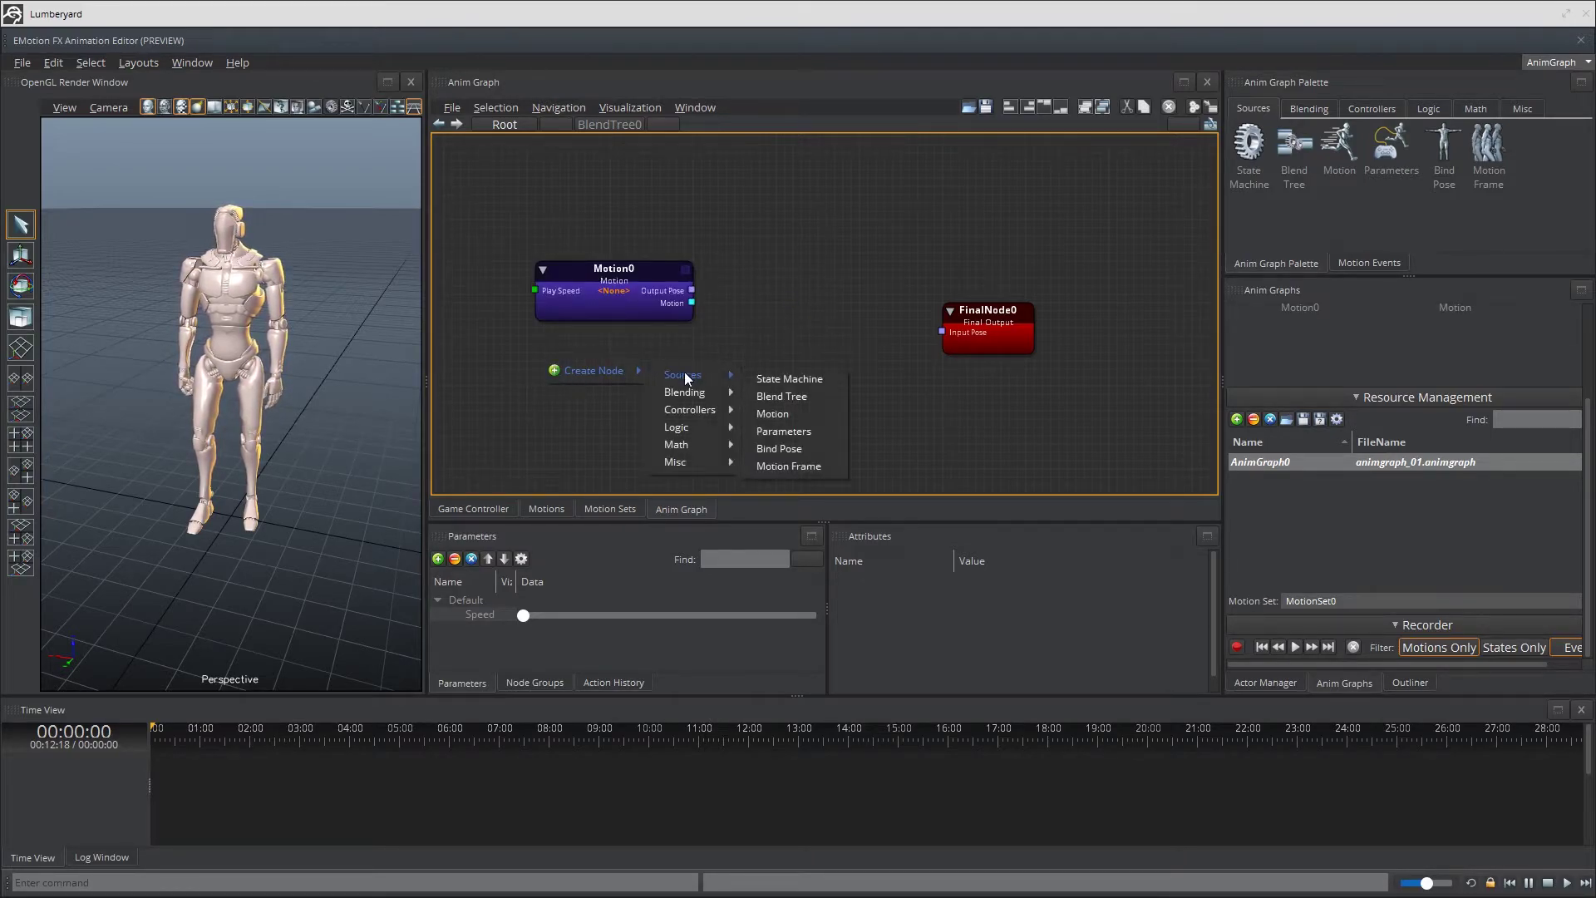
{"action": "left_click", "coordinate": [790, 418]}
{"action": "left_click", "coordinate": [640, 355]}
{"action": "left_click_drag", "start_coordinate": [640, 356], "coordinate": [633, 355]}
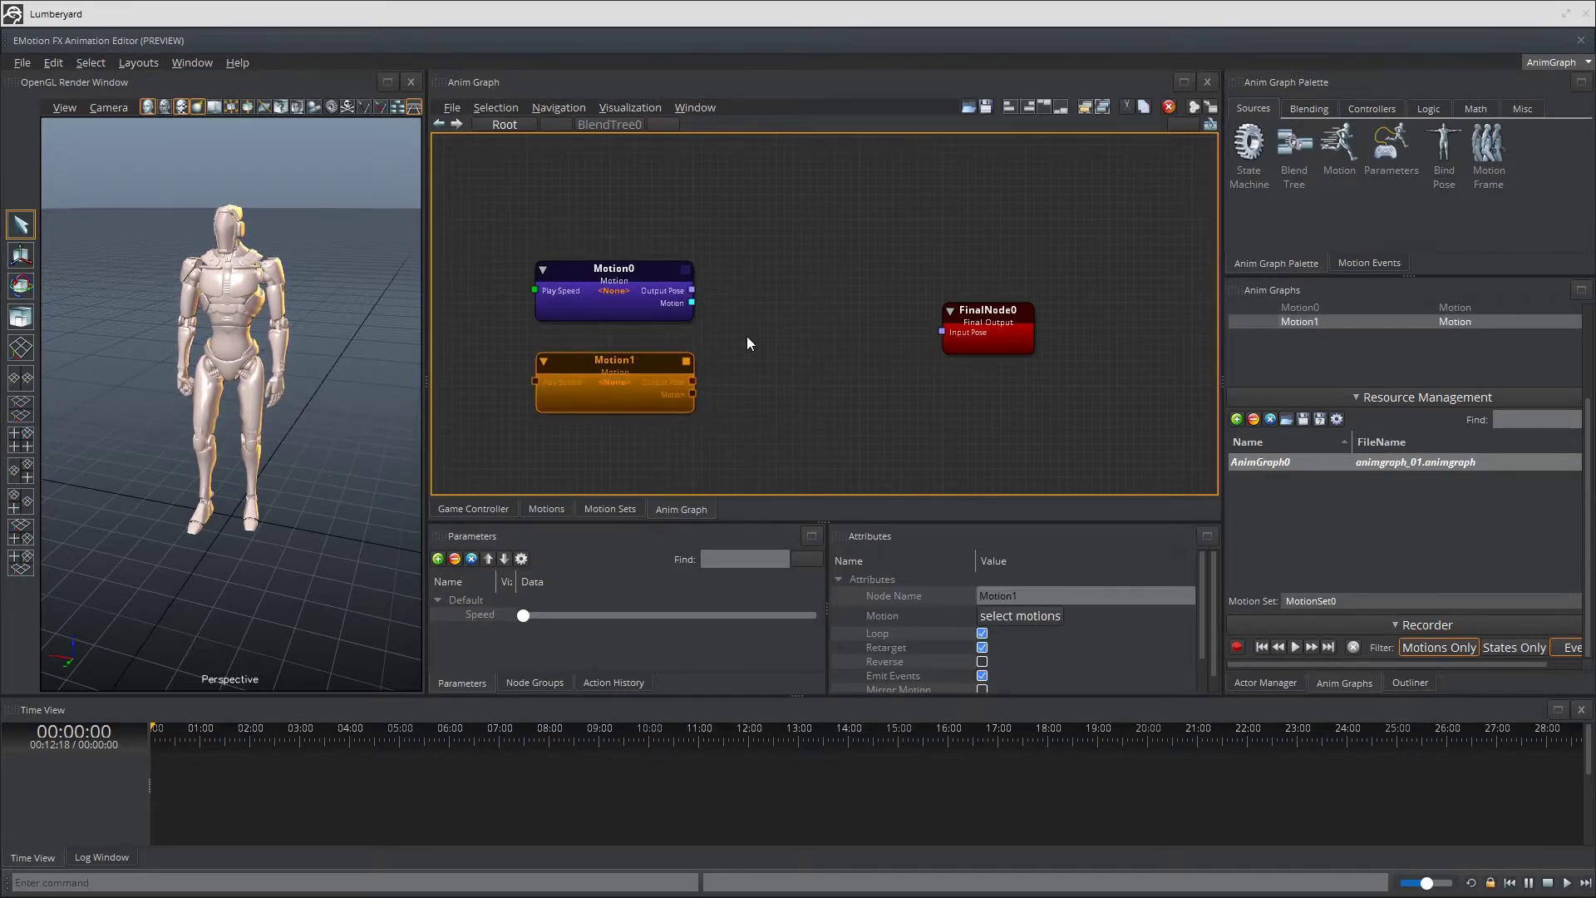
{"action": "left_click", "coordinate": [747, 336]}
Step: Rename Motion0 to Walk and assign it jack_strafe_walk_forwards_zup
{"action": "left_click", "coordinate": [621, 269]}
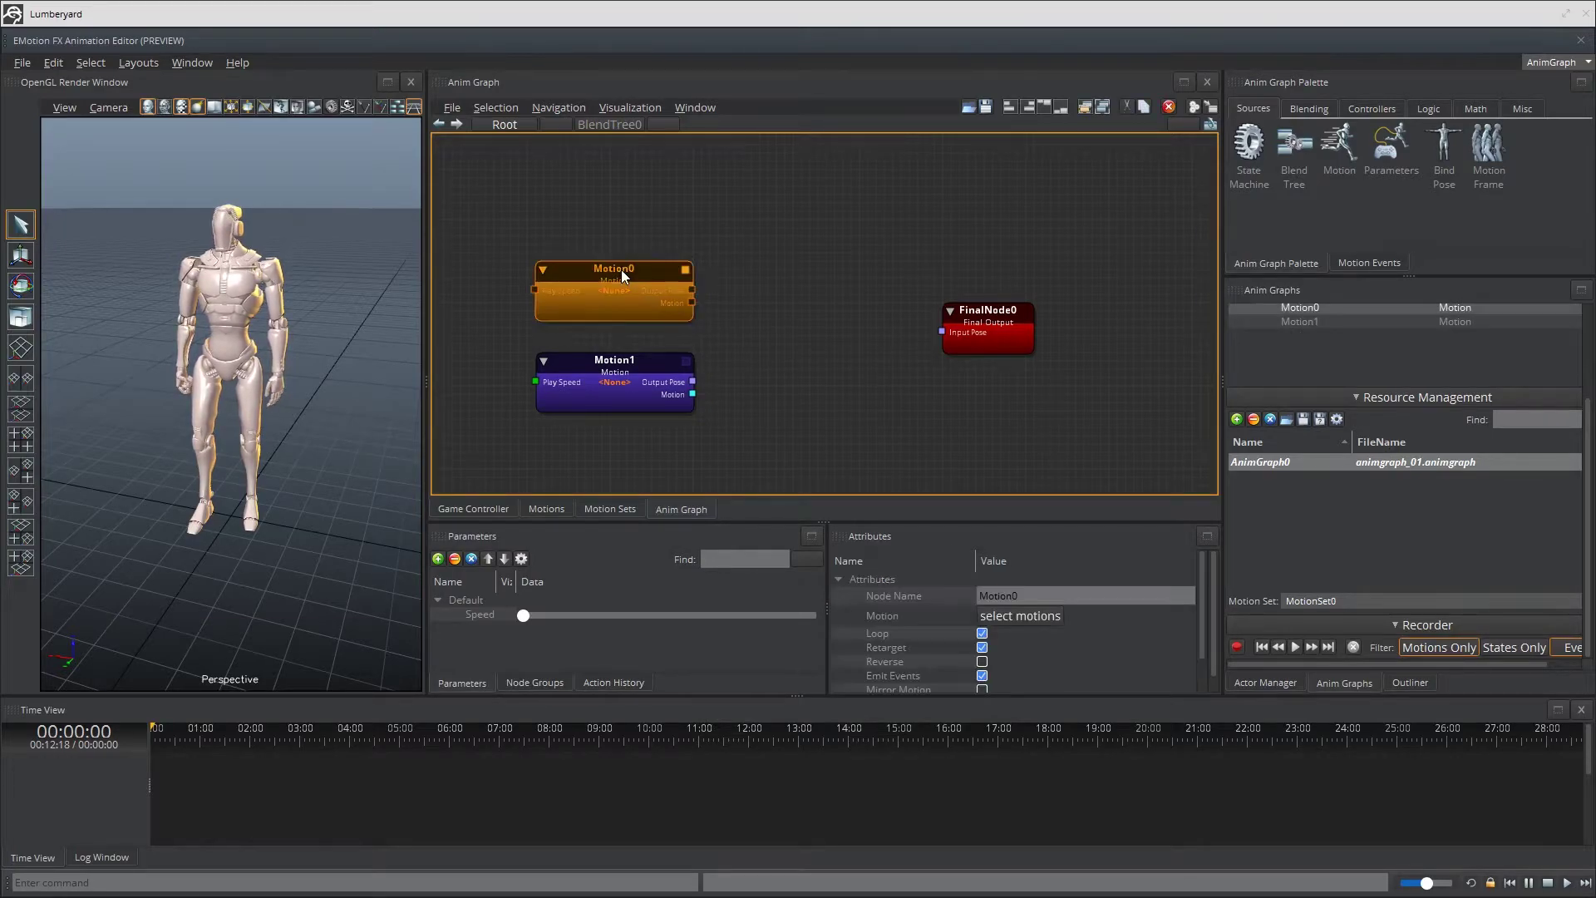
{"action": "double_click", "coordinate": [1049, 596]}
{"action": "type", "text": "Walk"}
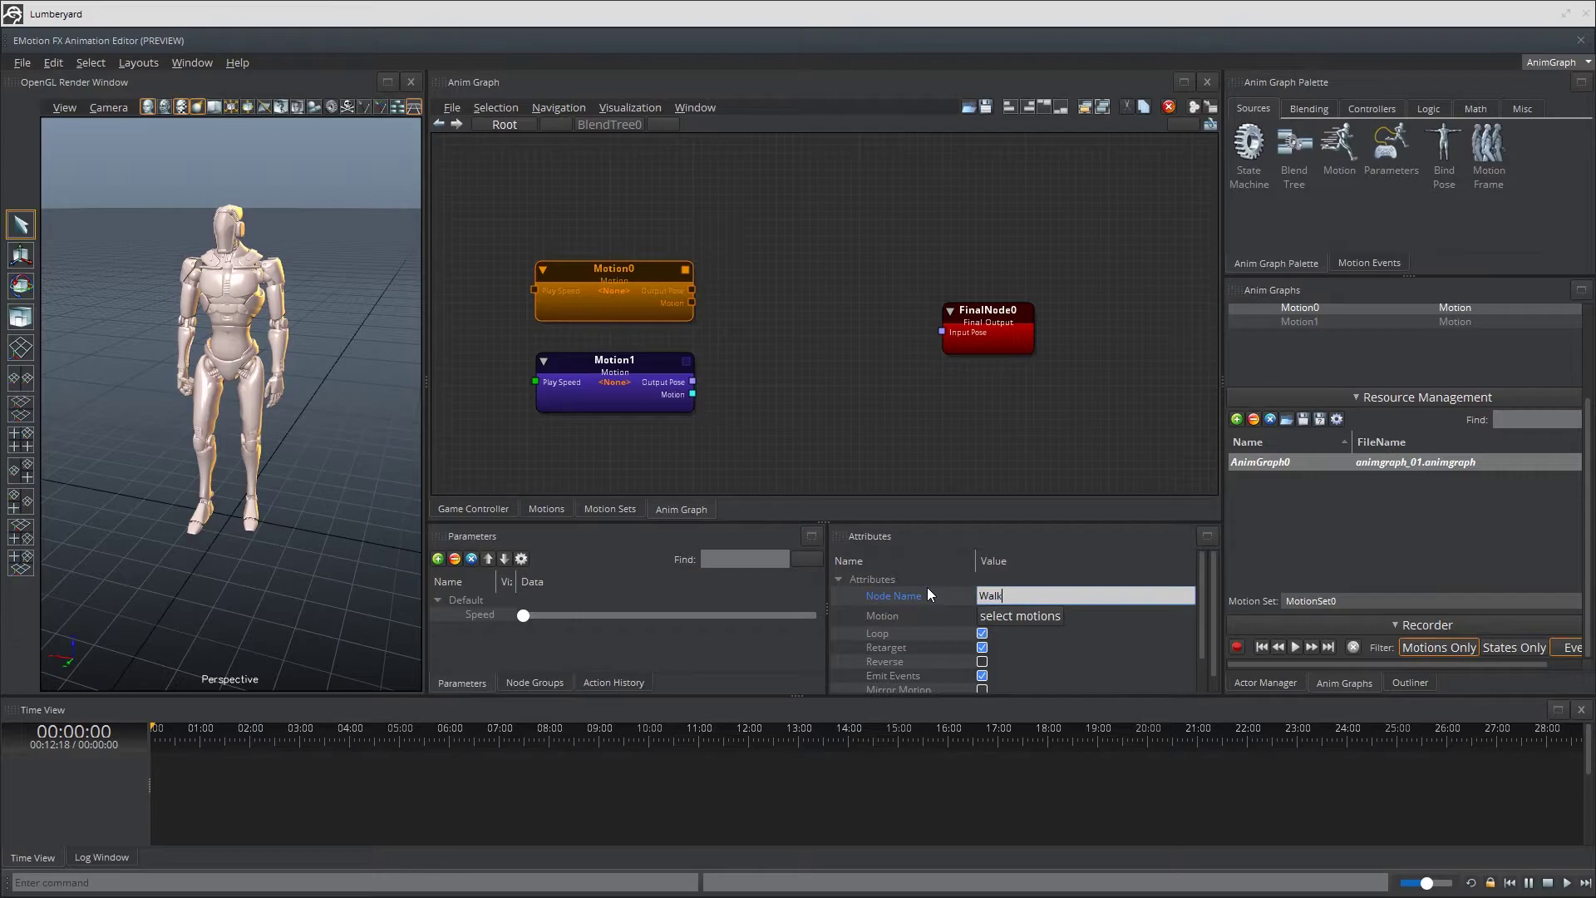
{"action": "key", "text": "Return"}
{"action": "left_click", "coordinate": [1037, 613]}
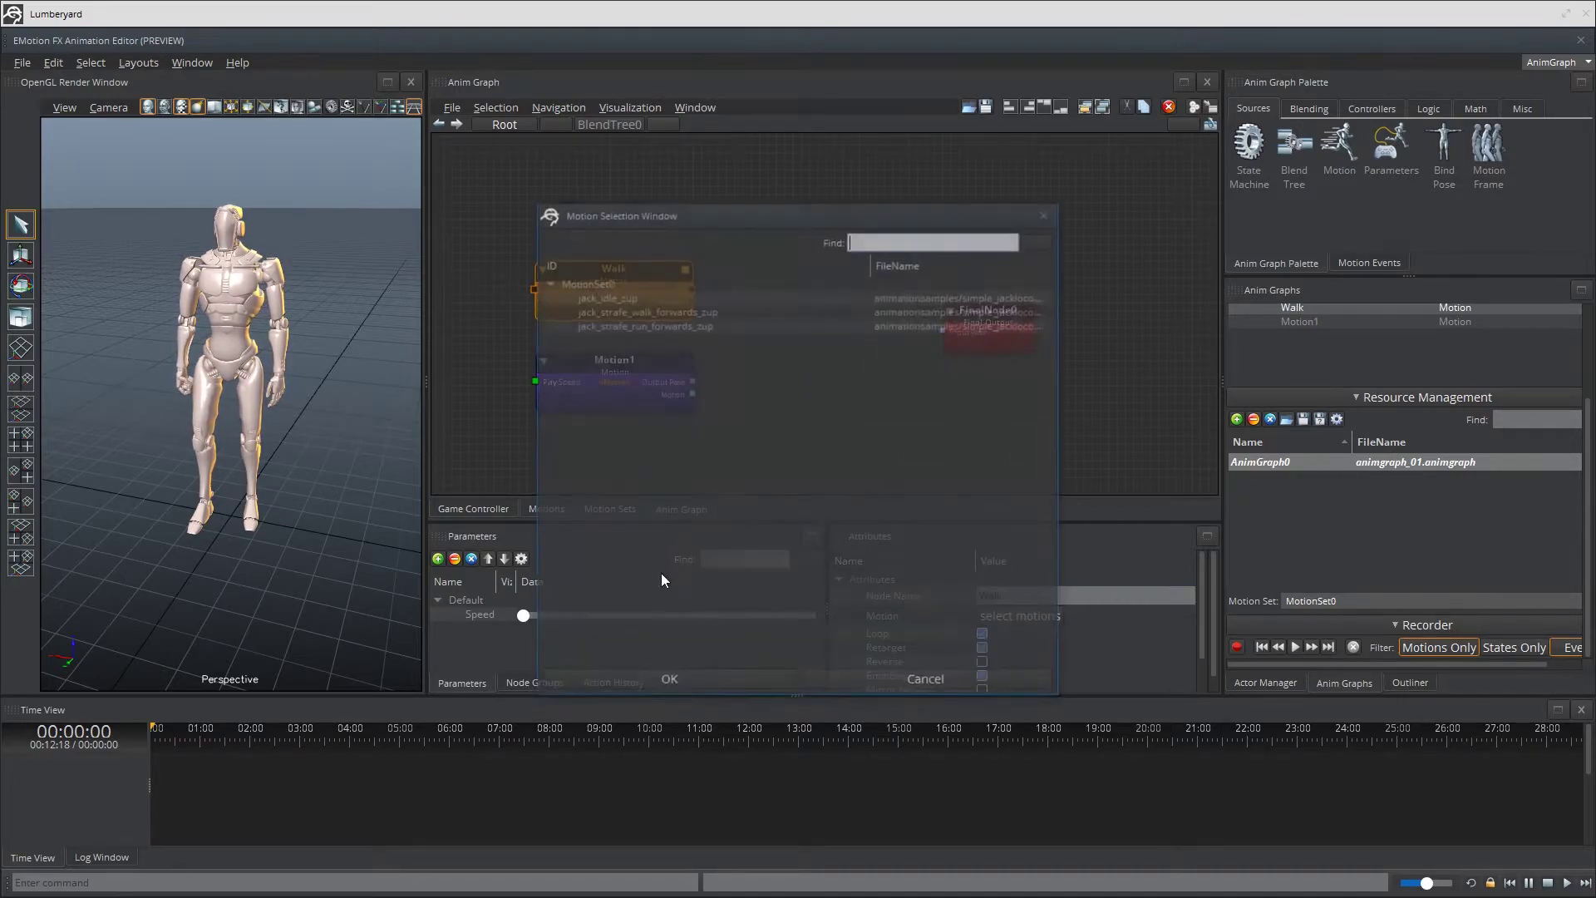
{"action": "left_click", "coordinate": [667, 311]}
{"action": "left_click", "coordinate": [657, 678]}
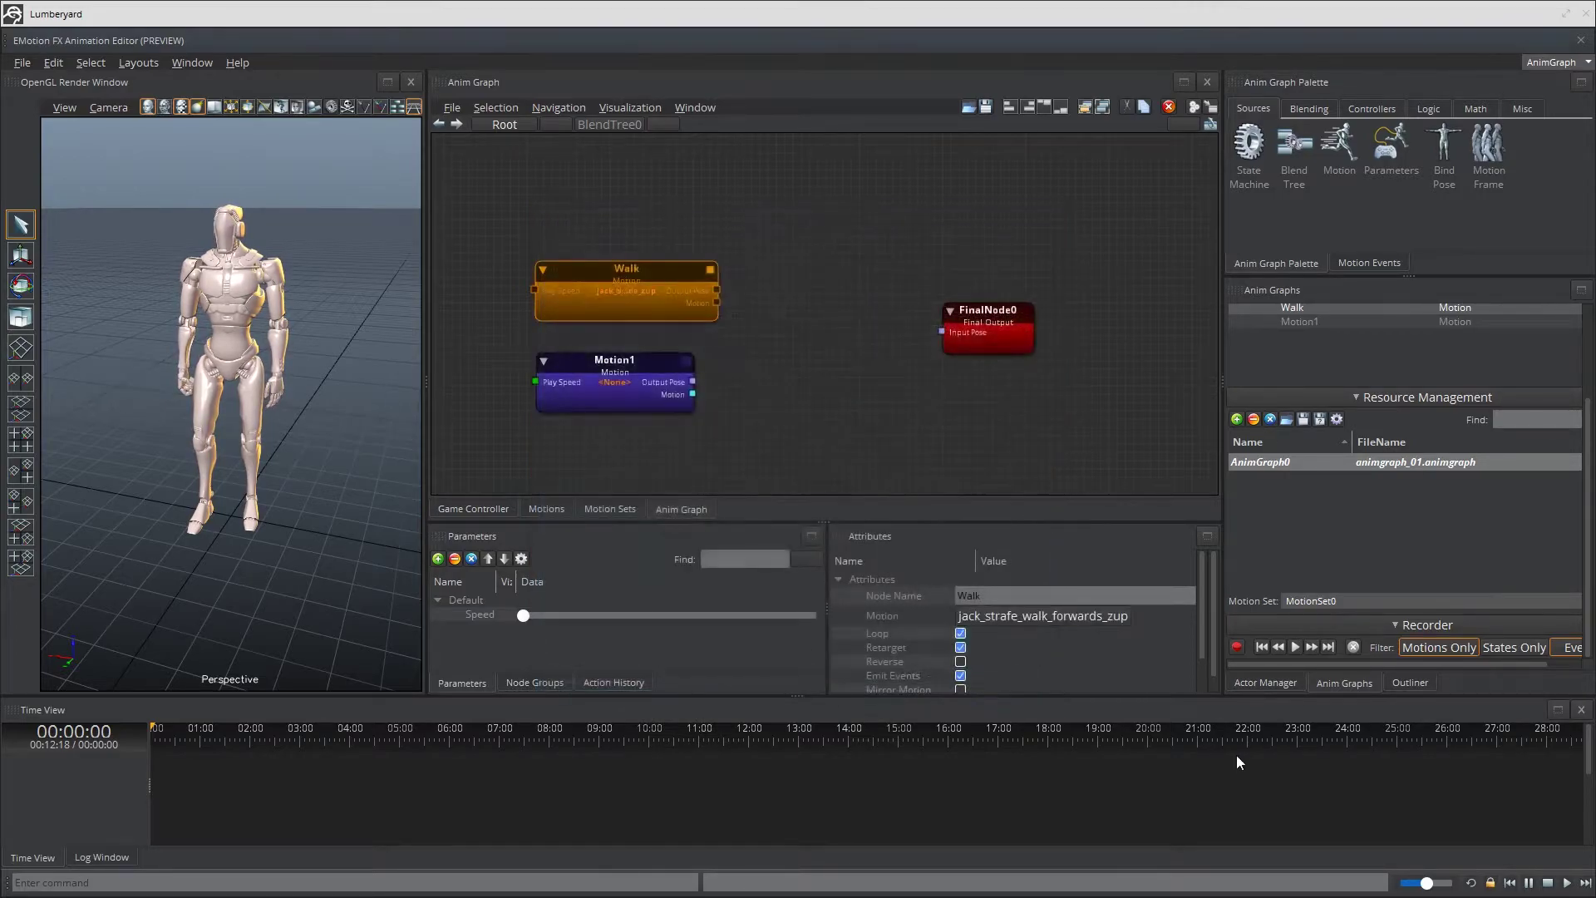
Step: Rename Motion1 to Run and assign it jack_strafe_run_forwards_zup
{"action": "left_click", "coordinate": [631, 367]}
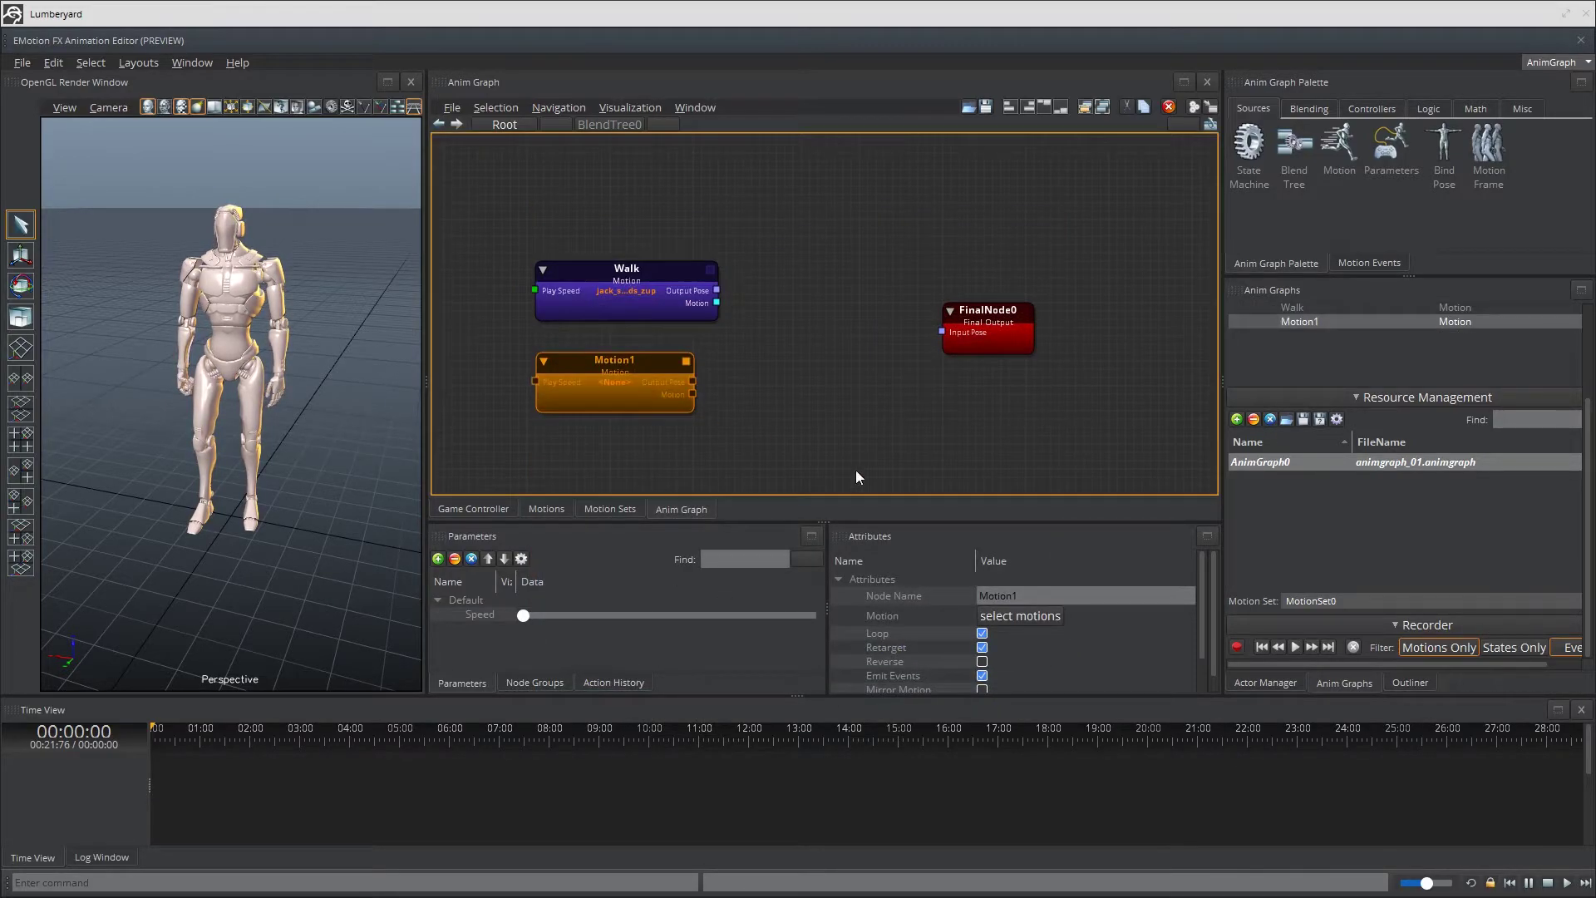
{"action": "double_click", "coordinate": [1021, 595]}
{"action": "type", "text": "Run"}
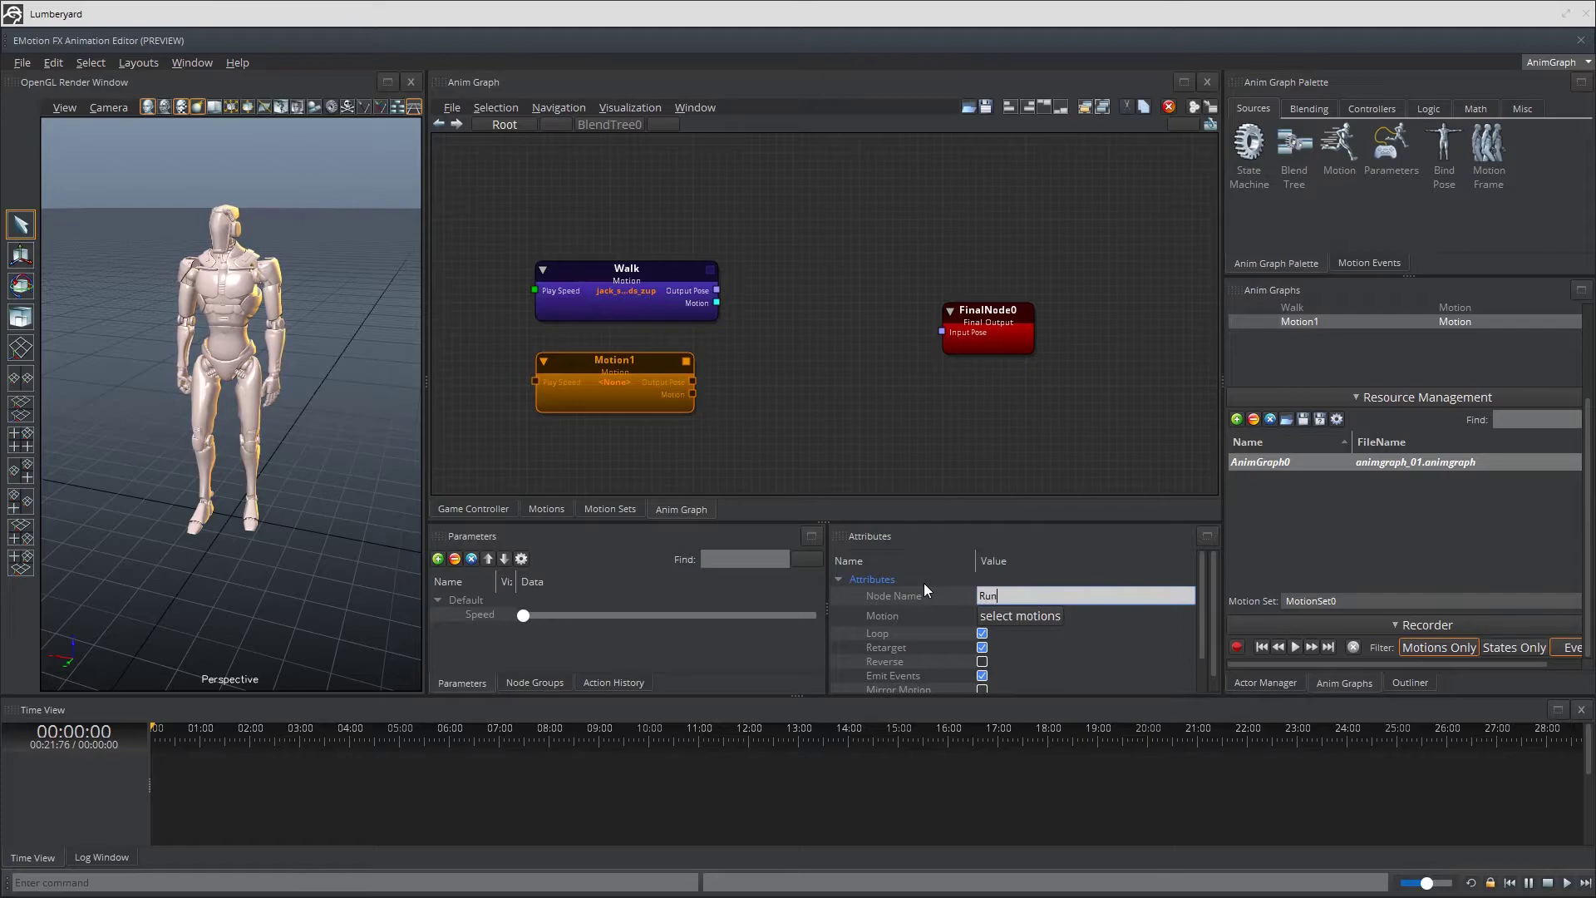
{"action": "left_click", "coordinate": [997, 615]}
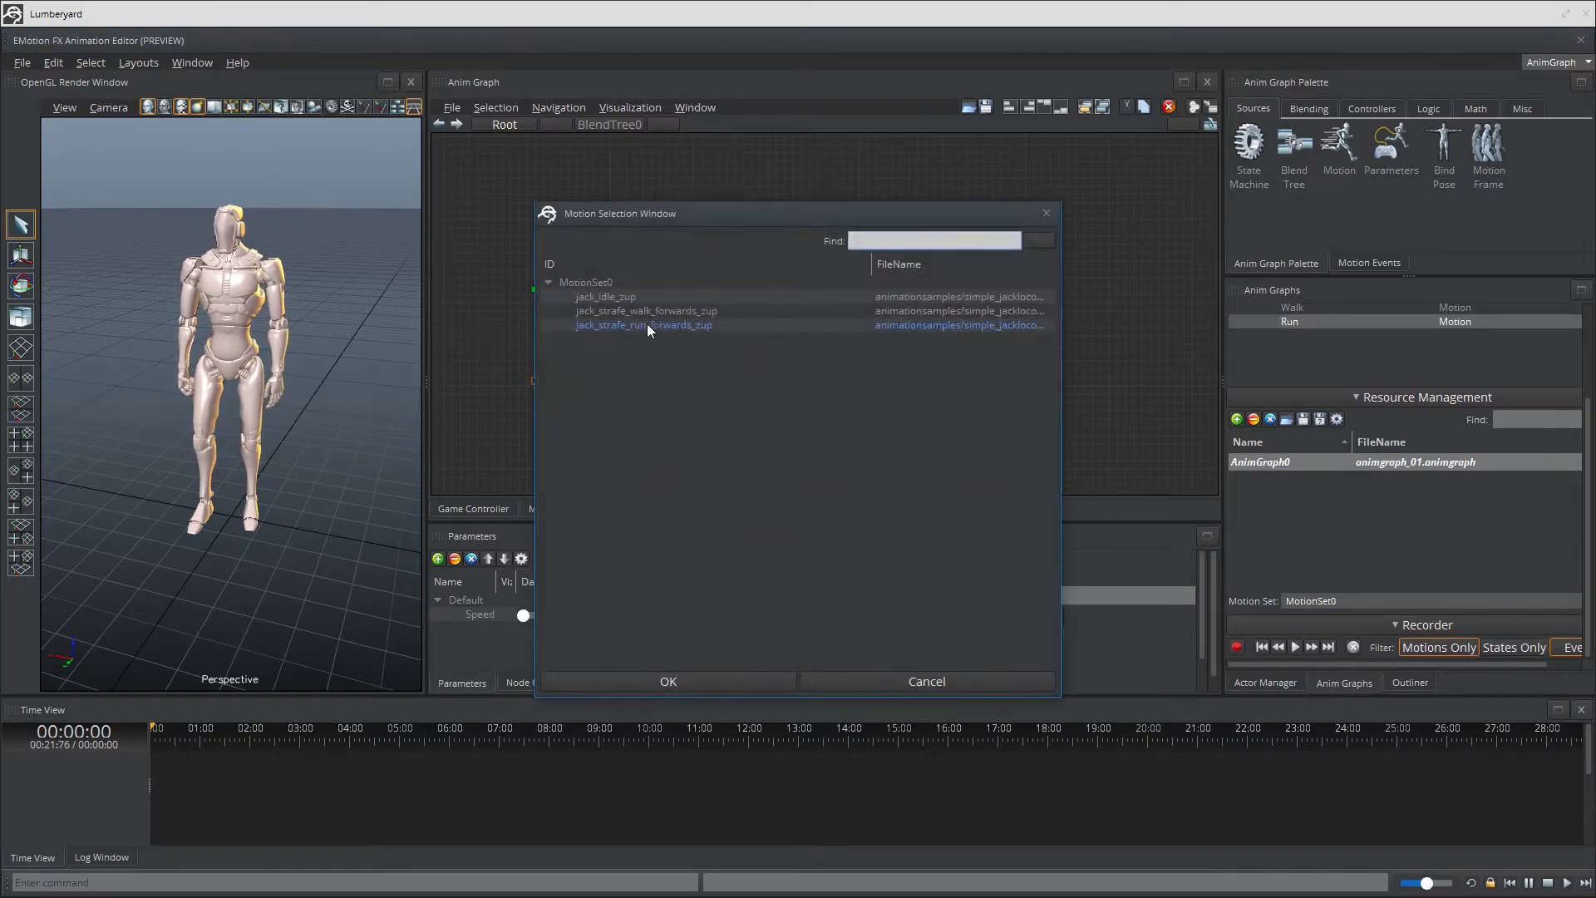
{"action": "left_click", "coordinate": [642, 324]}
{"action": "left_click", "coordinate": [708, 678]}
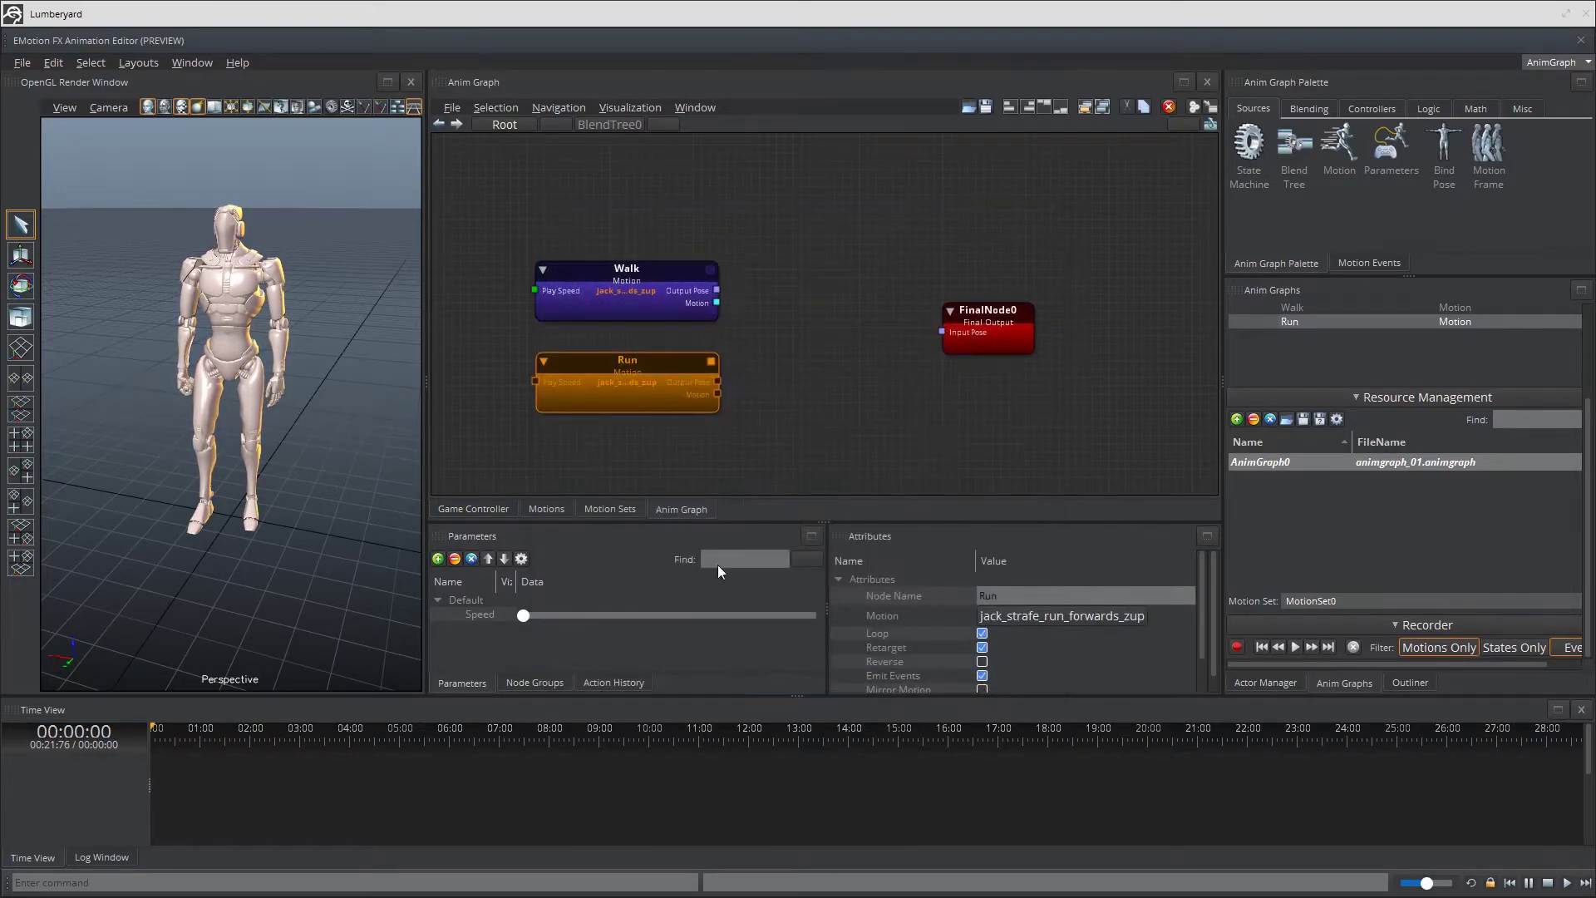
{"action": "left_click", "coordinate": [849, 357]}
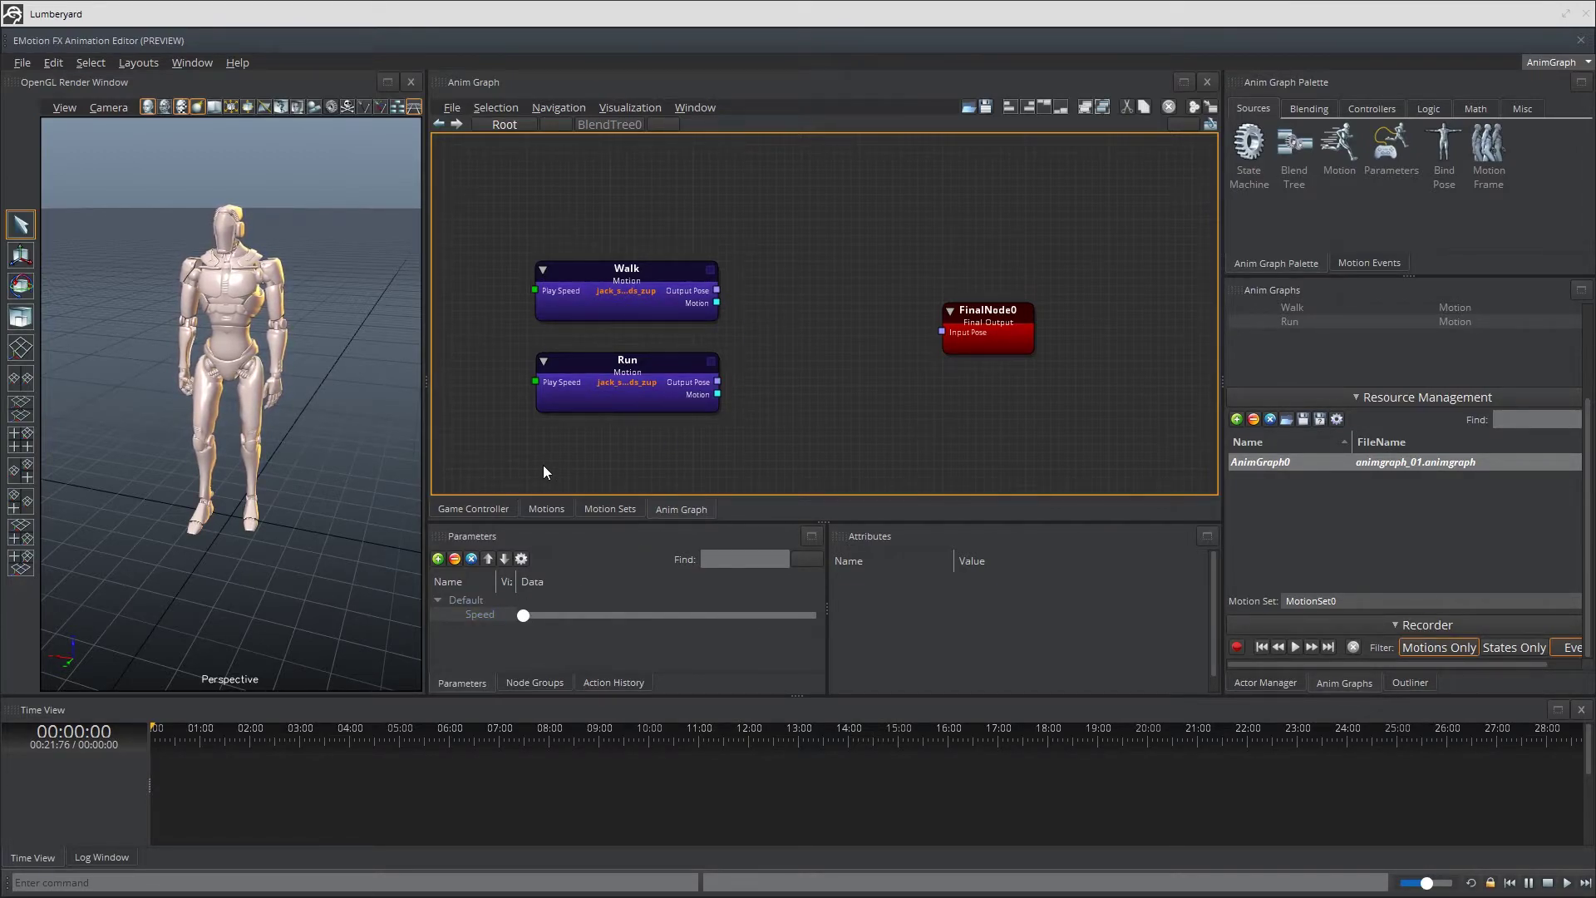
Step: Create a Parameters0 node with a Speed output below the Run node
{"action": "right_click_drag", "start_coordinate": [542, 466], "coordinate": [541, 437]}
{"action": "right_click", "coordinate": [544, 434]}
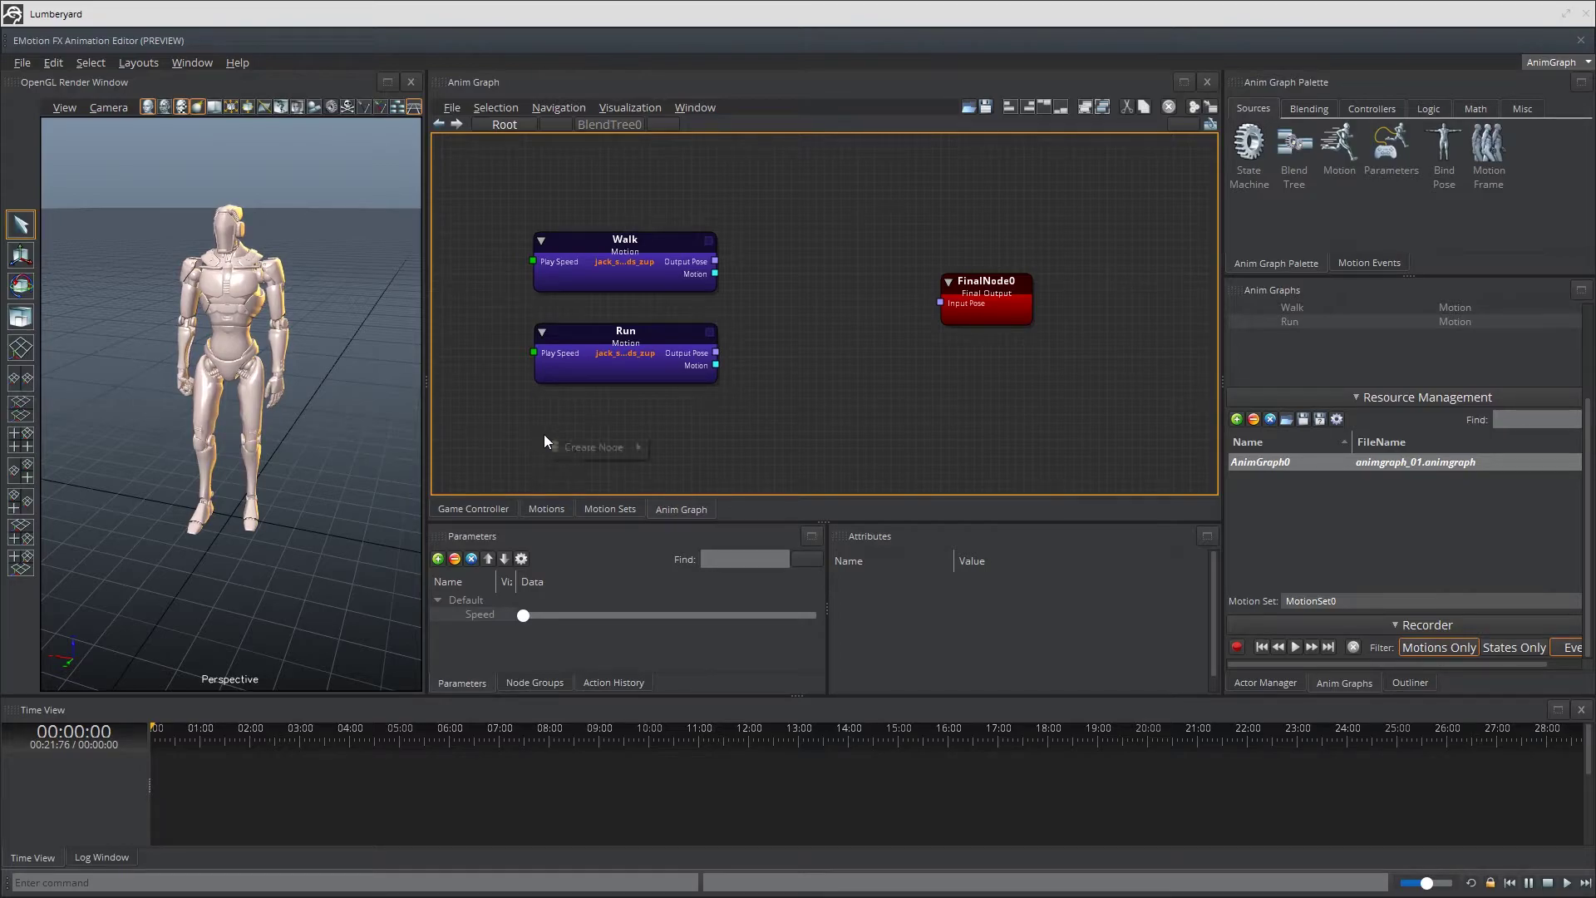
{"action": "mouse_move", "coordinate": [573, 447]}
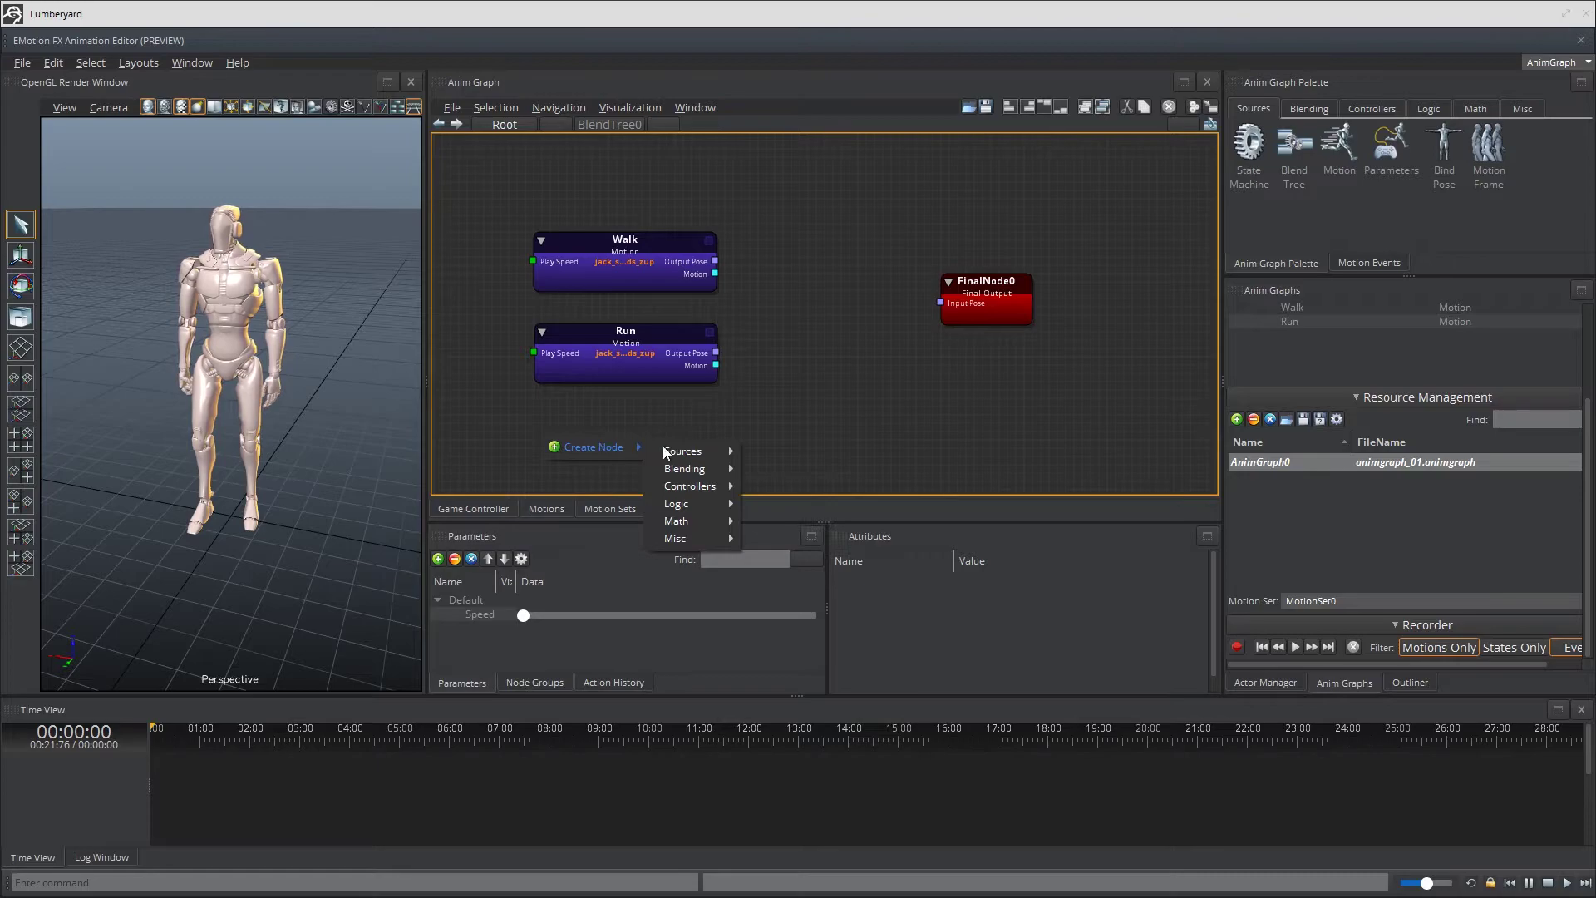
{"action": "mouse_move", "coordinate": [686, 451]}
{"action": "left_click", "coordinate": [780, 506]}
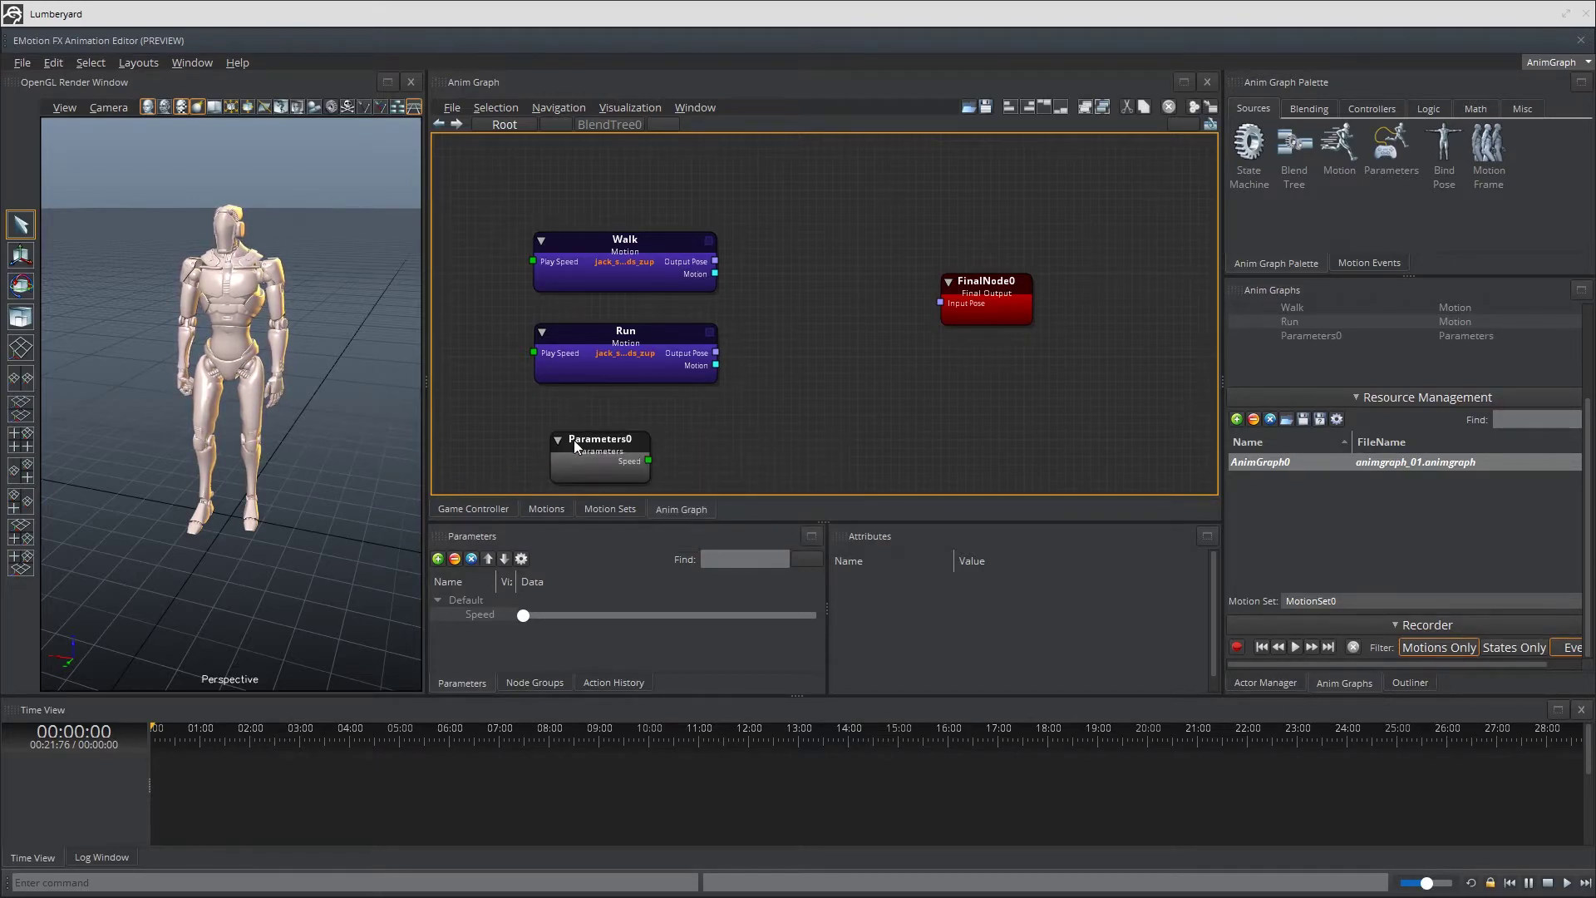
{"action": "left_click", "coordinate": [567, 444]}
{"action": "left_click", "coordinate": [665, 429]}
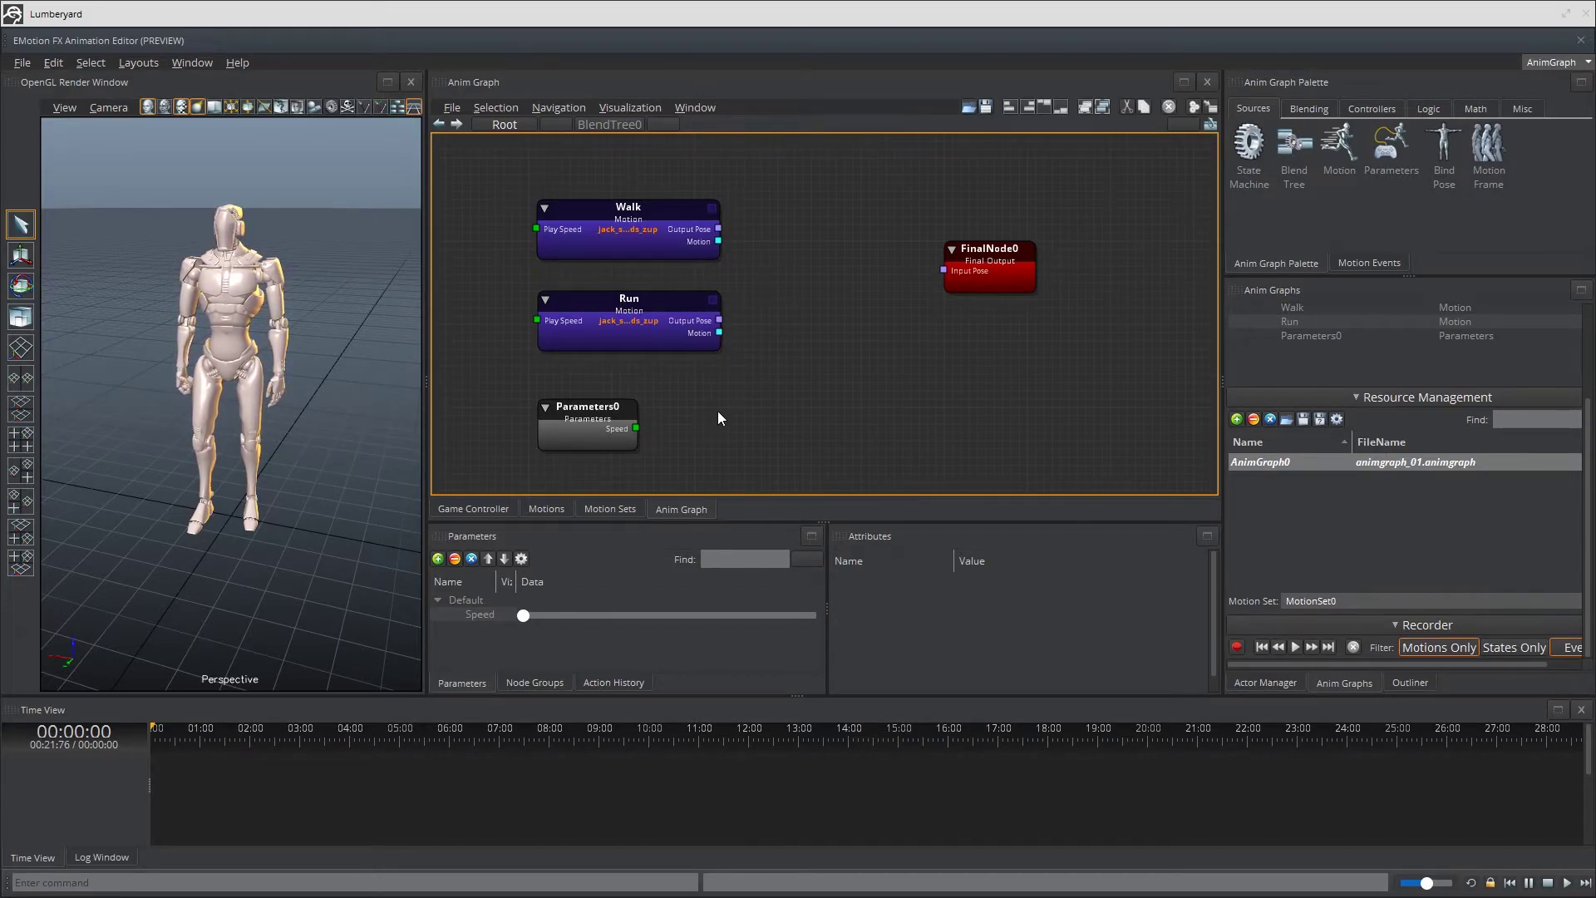
Step: Create Smoothing0 and connect Parameters0's Speed output to its Dest input
{"action": "right_click", "coordinate": [732, 412]}
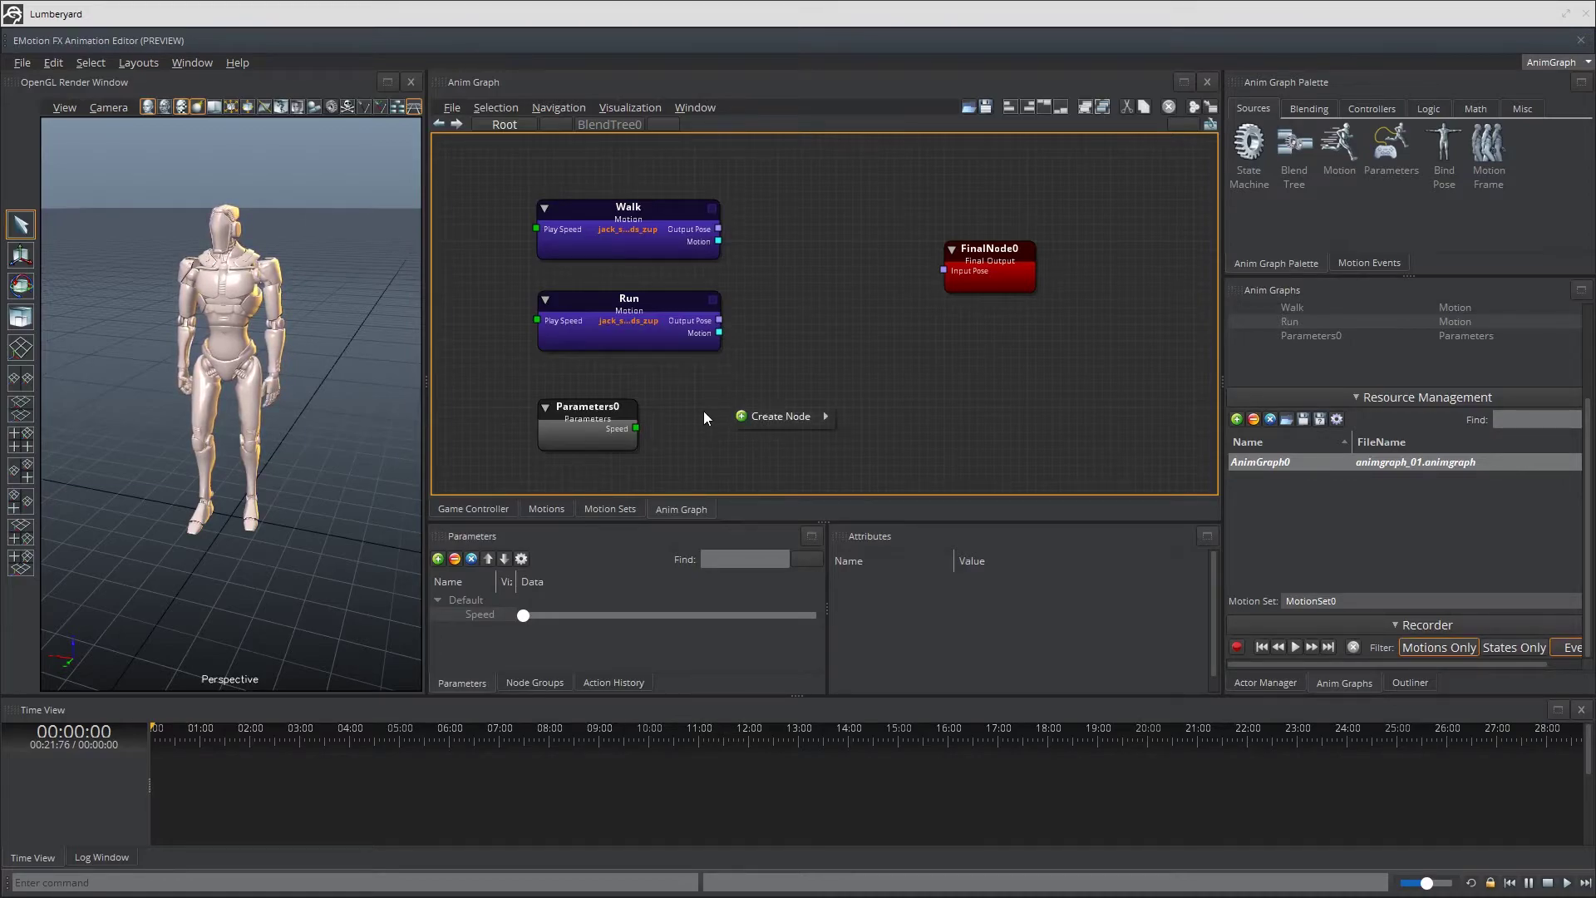
{"action": "mouse_move", "coordinate": [781, 419]}
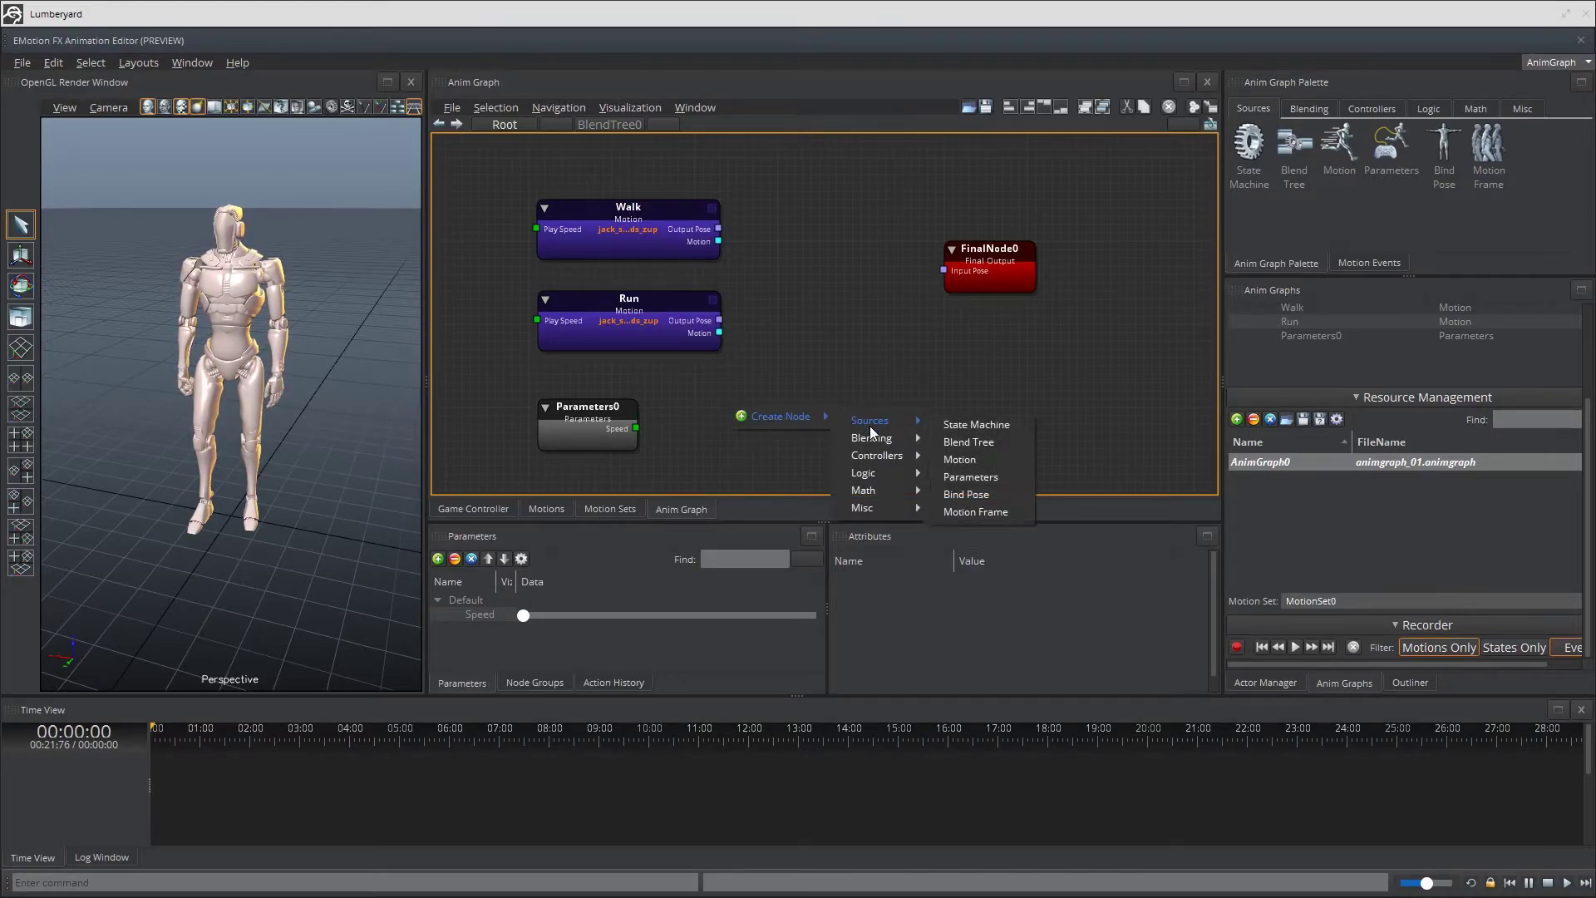
{"action": "mouse_move", "coordinate": [865, 490]}
{"action": "left_click", "coordinate": [968, 669]}
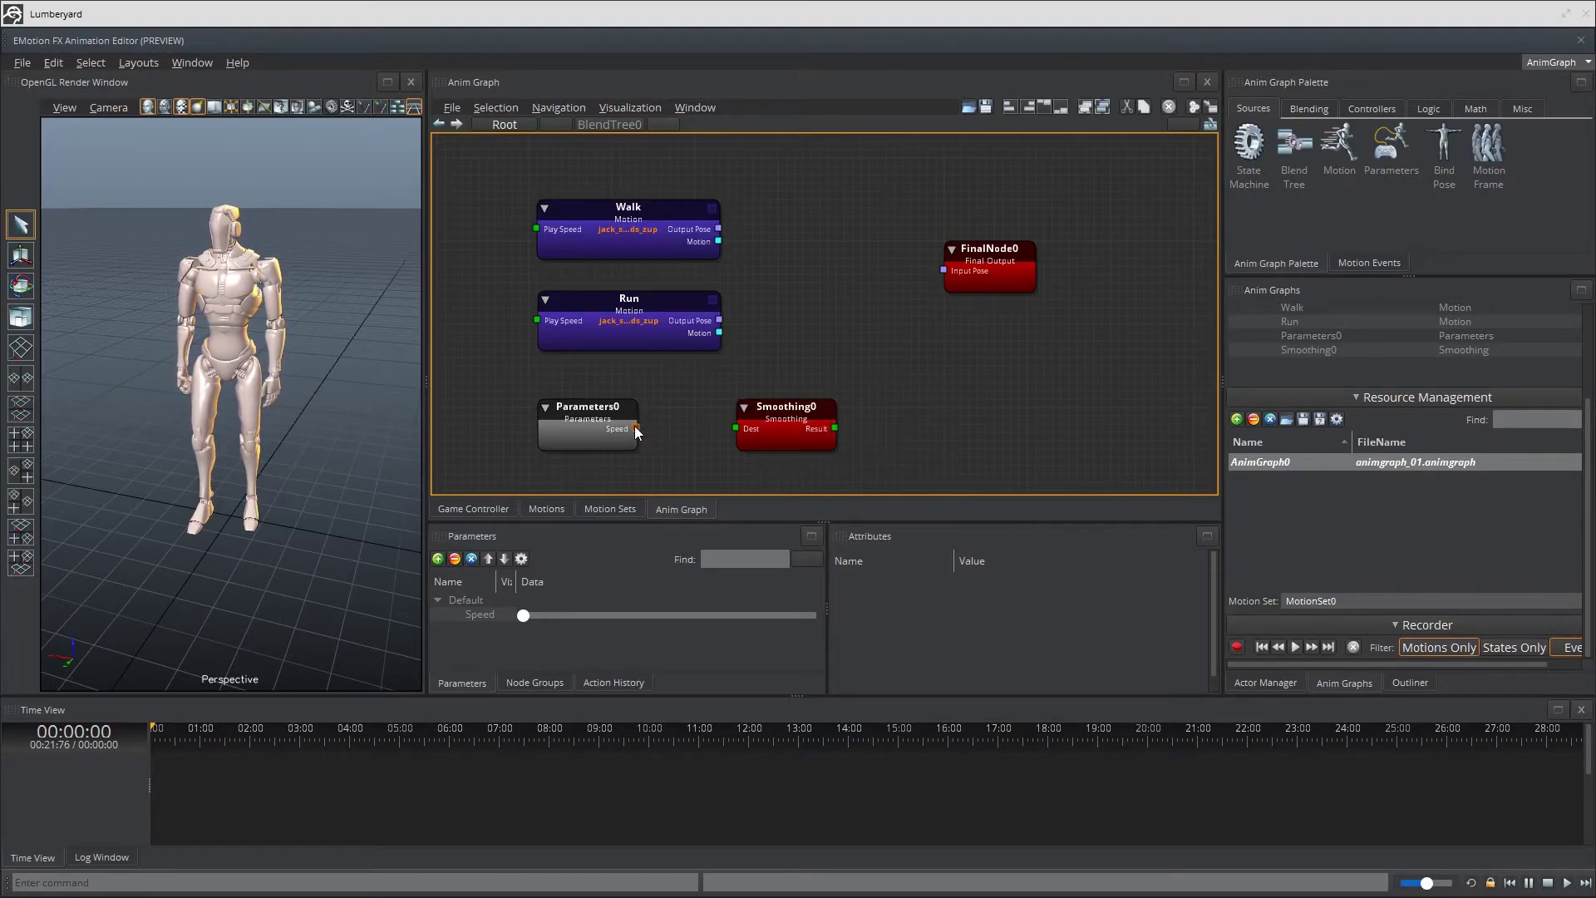
{"action": "left_click_drag", "start_coordinate": [635, 425], "coordinate": [771, 407]}
{"action": "left_click", "coordinate": [838, 391]}
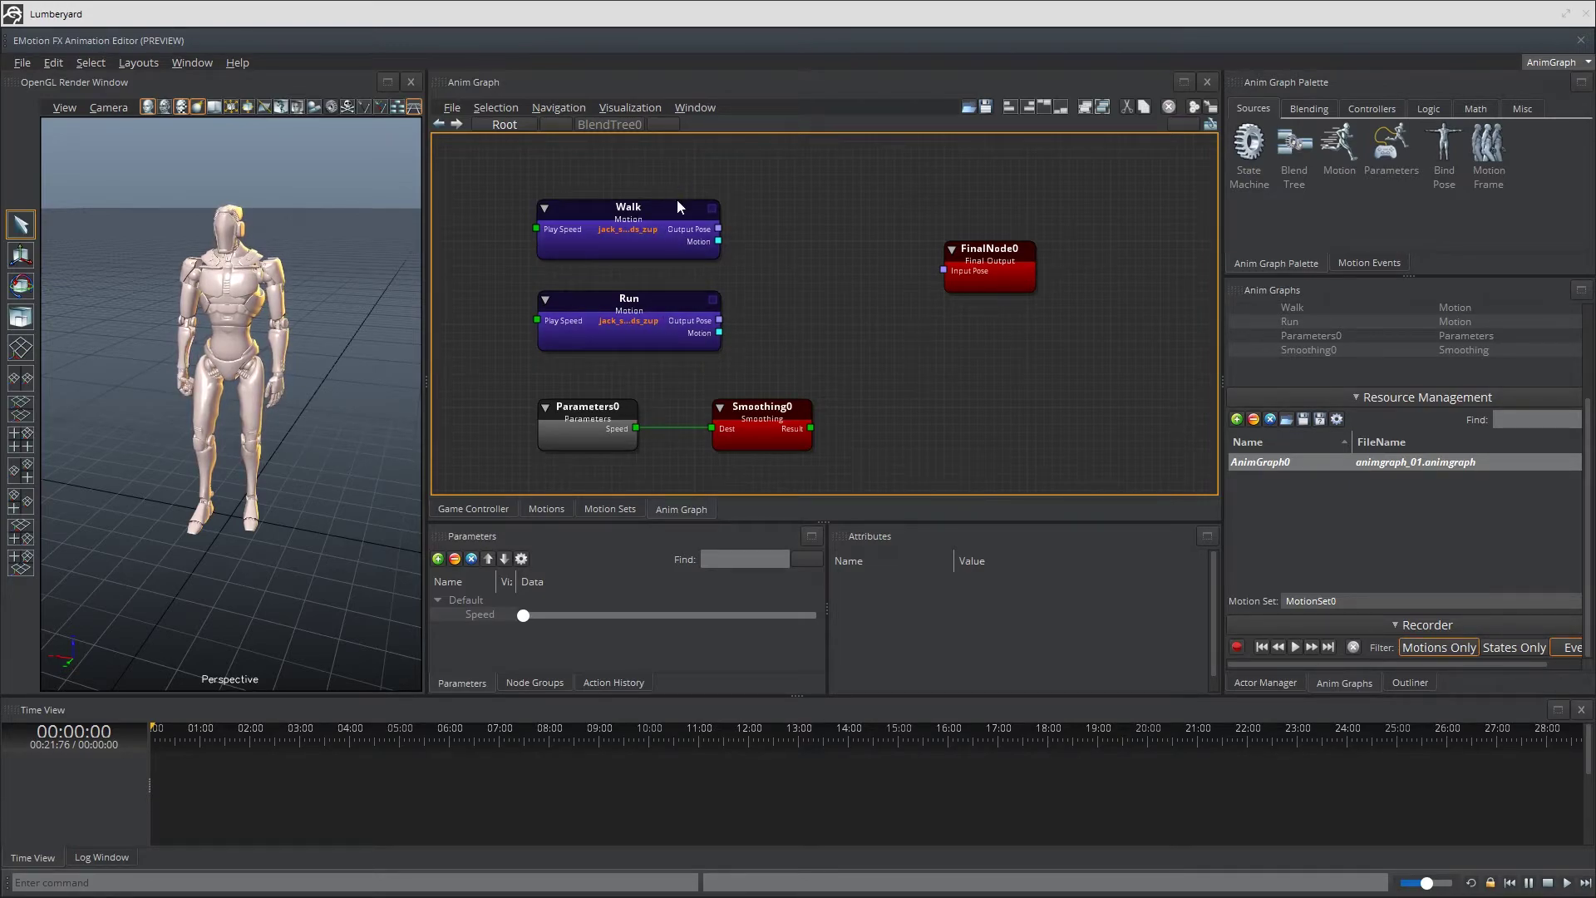
Step: Create a BlendTwo0 node positioned just left of FinalNode0
{"action": "right_click", "coordinate": [789, 287]}
{"action": "mouse_move", "coordinate": [818, 292]}
{"action": "mouse_move", "coordinate": [934, 297]}
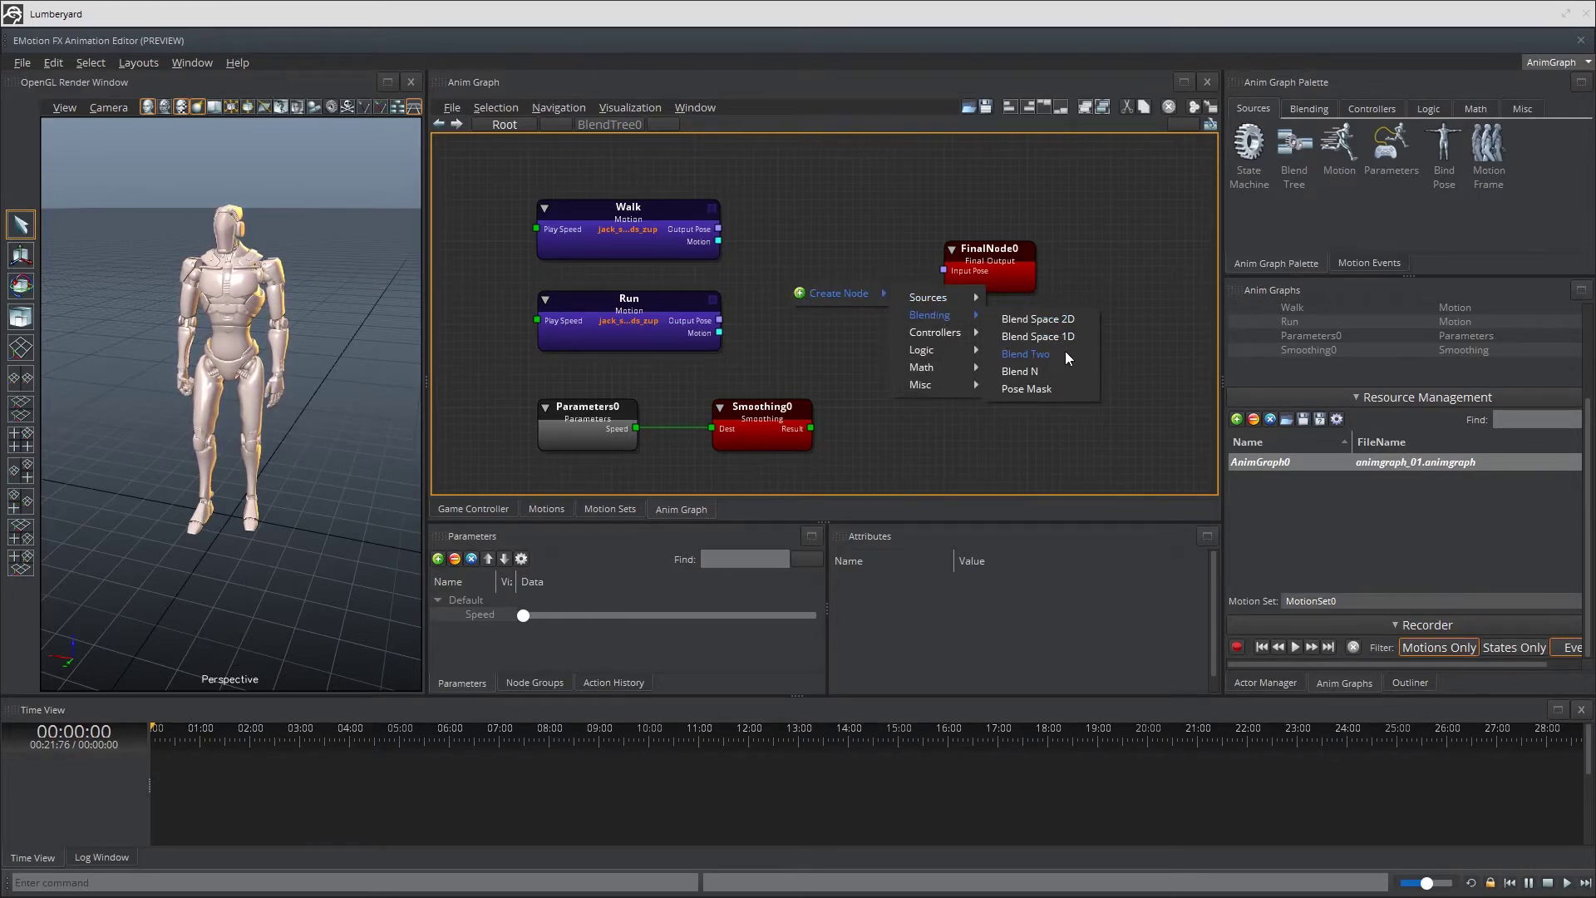
{"action": "left_click", "coordinate": [1064, 352]}
{"action": "left_click_drag", "start_coordinate": [848, 284], "coordinate": [845, 248]}
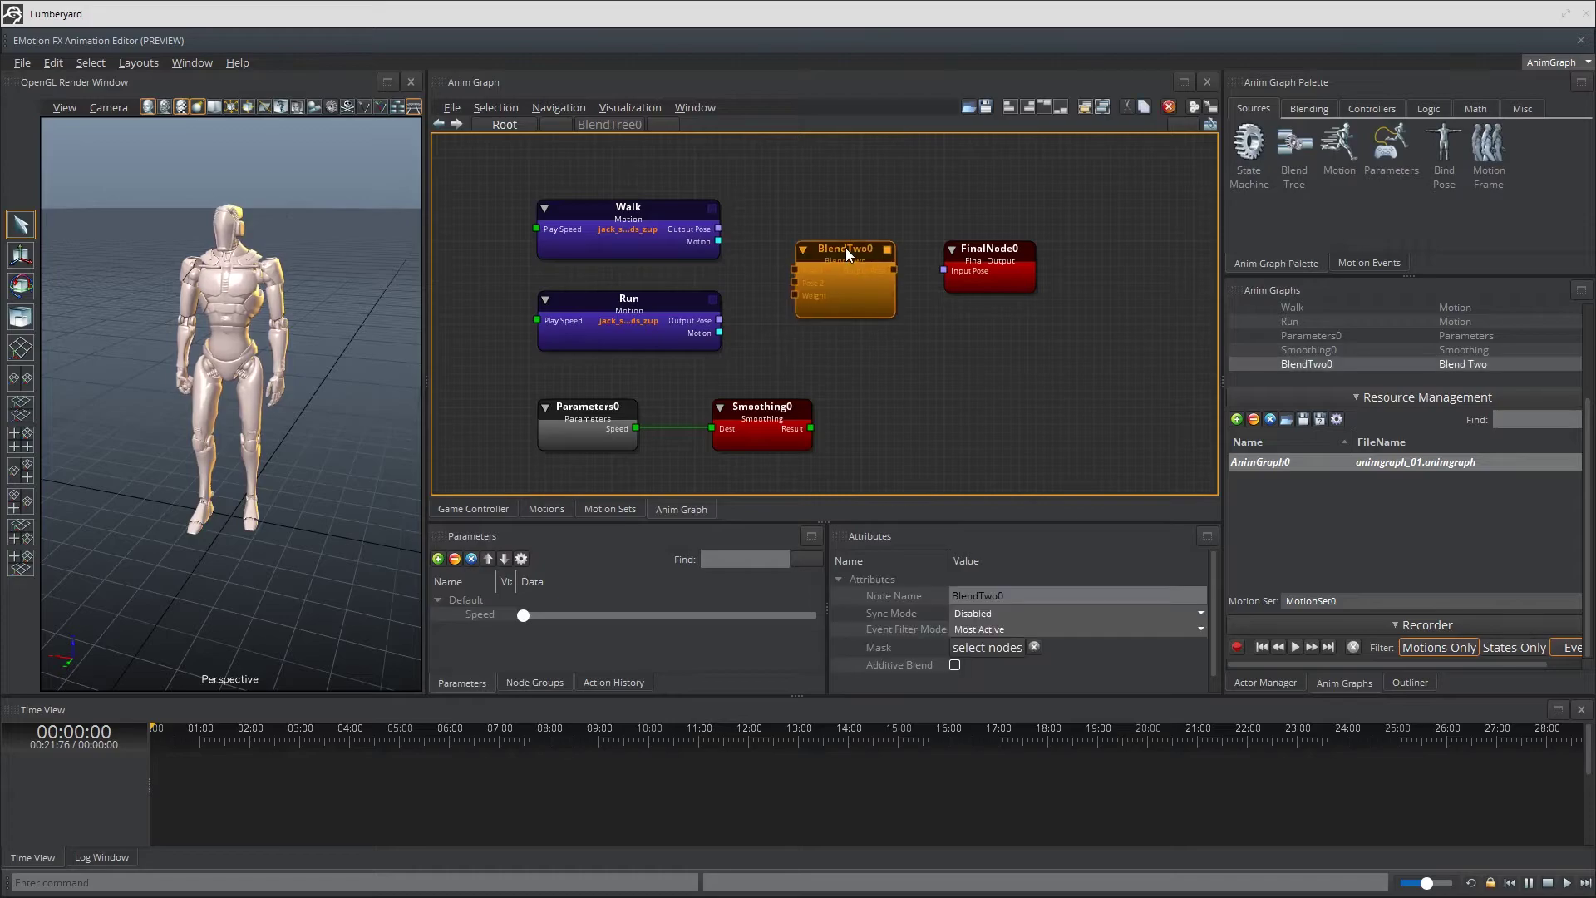
{"action": "left_click", "coordinate": [911, 249]}
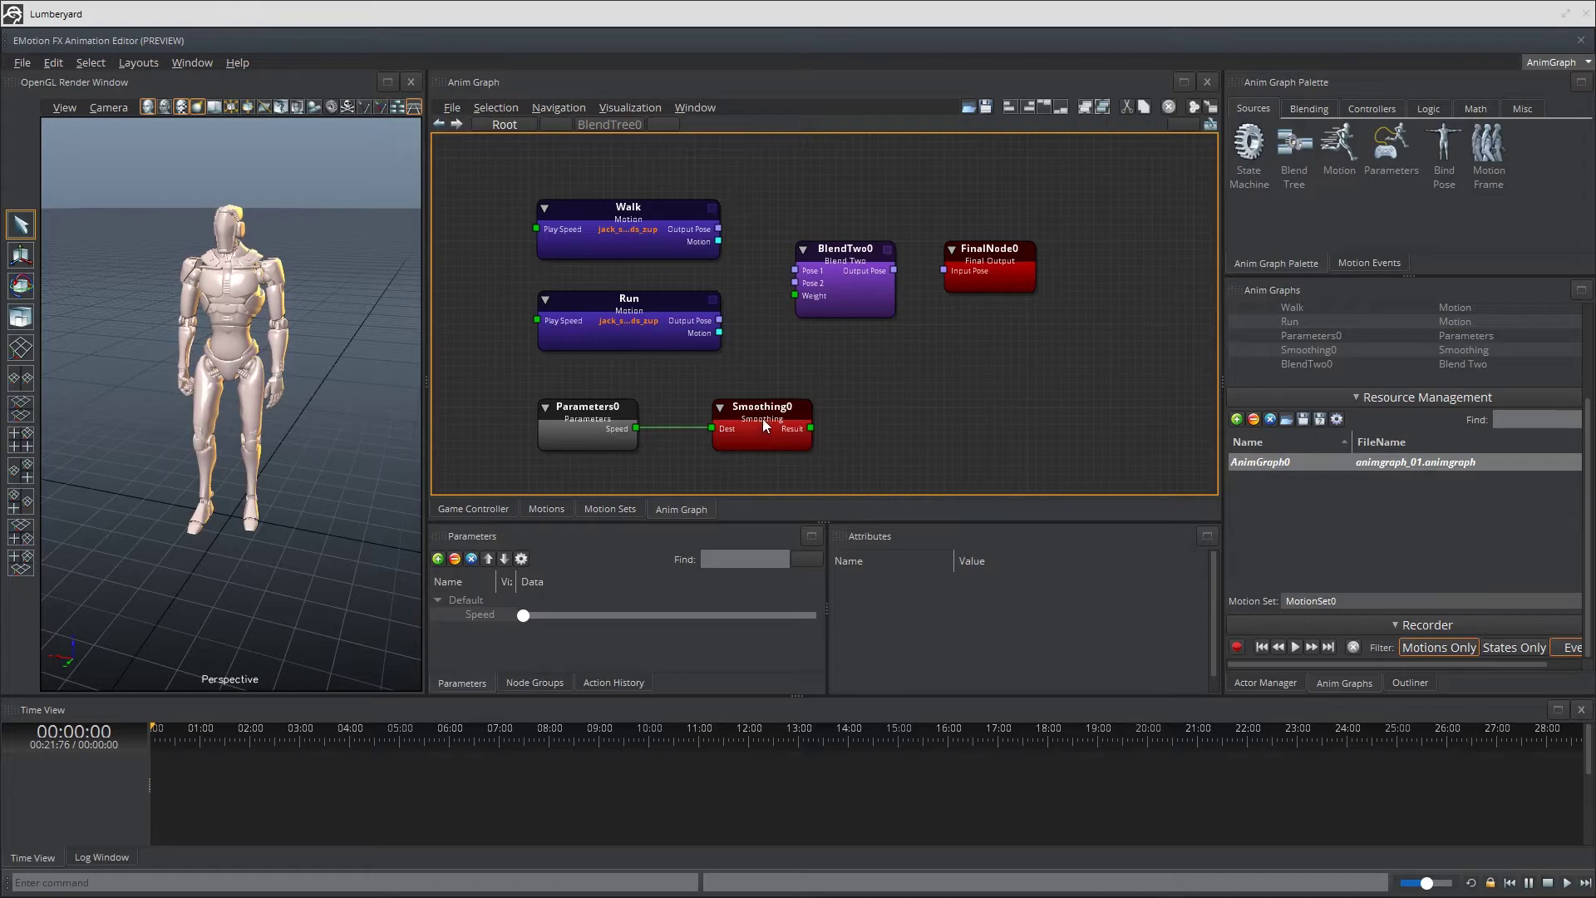
Step: Connect Smoothing0's Result to BlendTwo0's Weight and move BlendTwo0 and FinalNode0 right
{"action": "left_click_drag", "start_coordinate": [810, 428], "coordinate": [795, 296]}
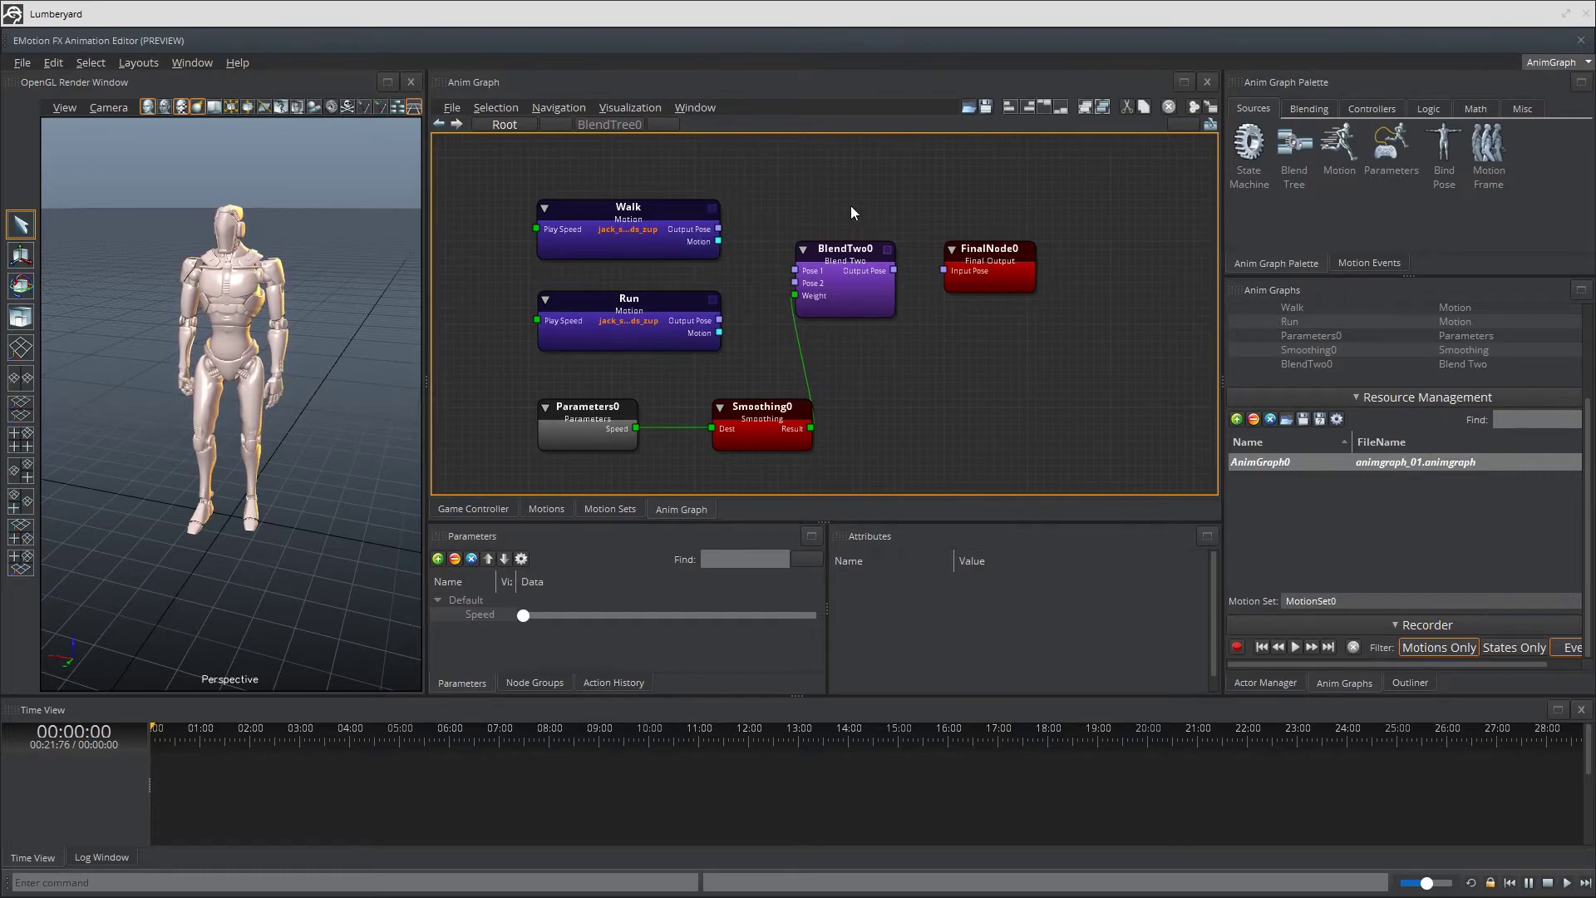
{"action": "left_click_drag", "start_coordinate": [795, 193], "coordinate": [1053, 318]}
{"action": "left_click_drag", "start_coordinate": [851, 260], "coordinate": [950, 268]}
{"action": "left_click", "coordinate": [809, 253]}
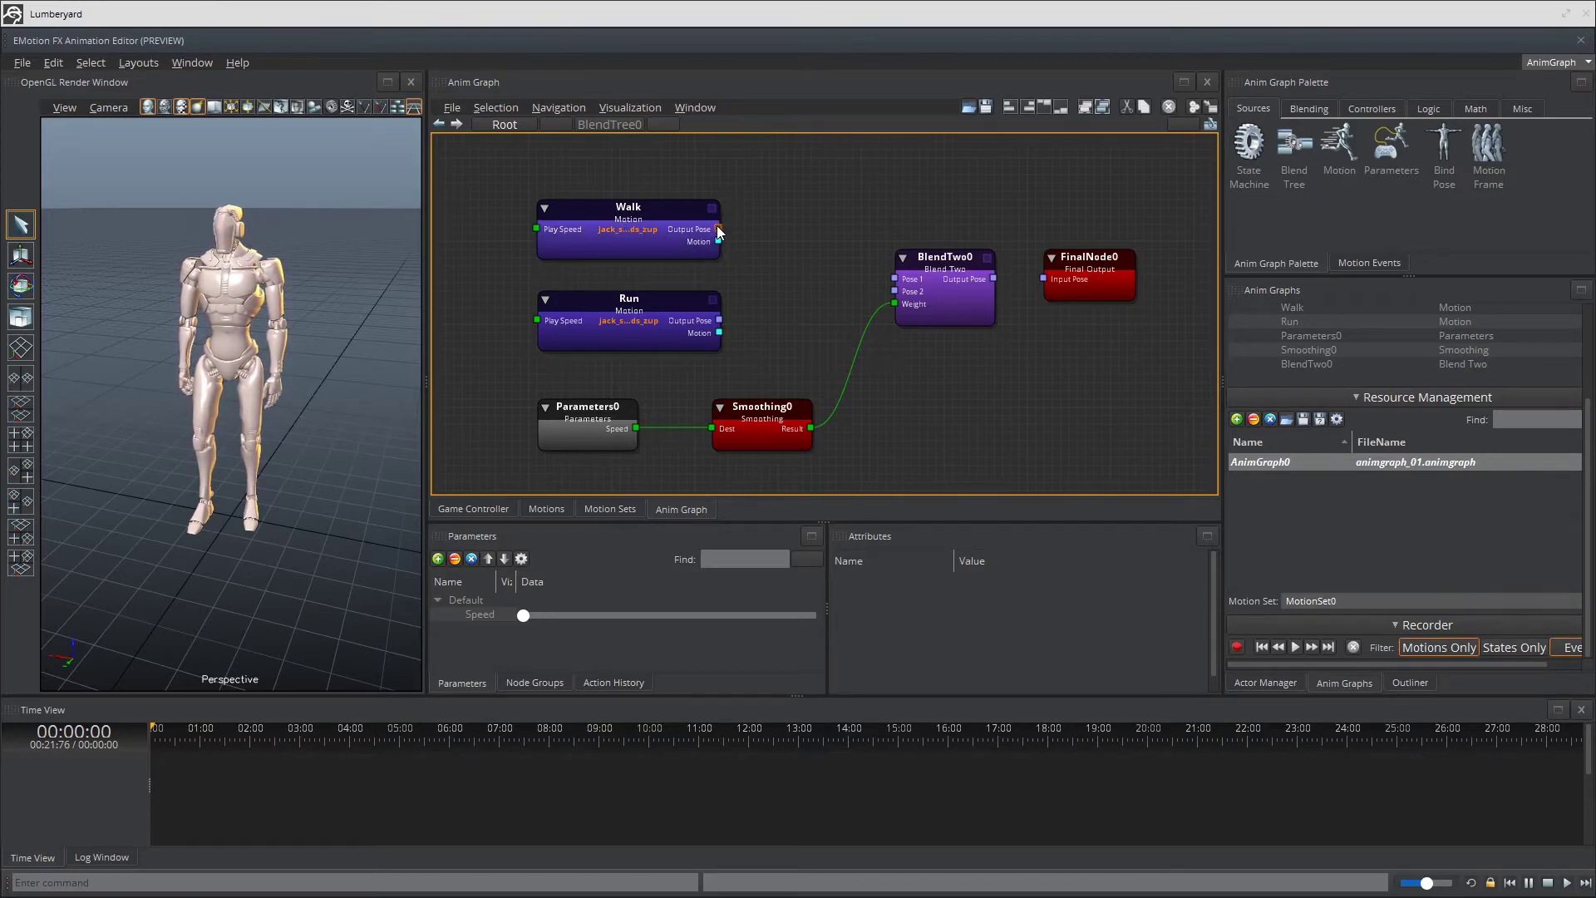
Step: Connect Walk to Pose 1, Run to Pose 2, and BlendTwo0's output to FinalNode0
{"action": "left_click_drag", "start_coordinate": [718, 228], "coordinate": [894, 279]}
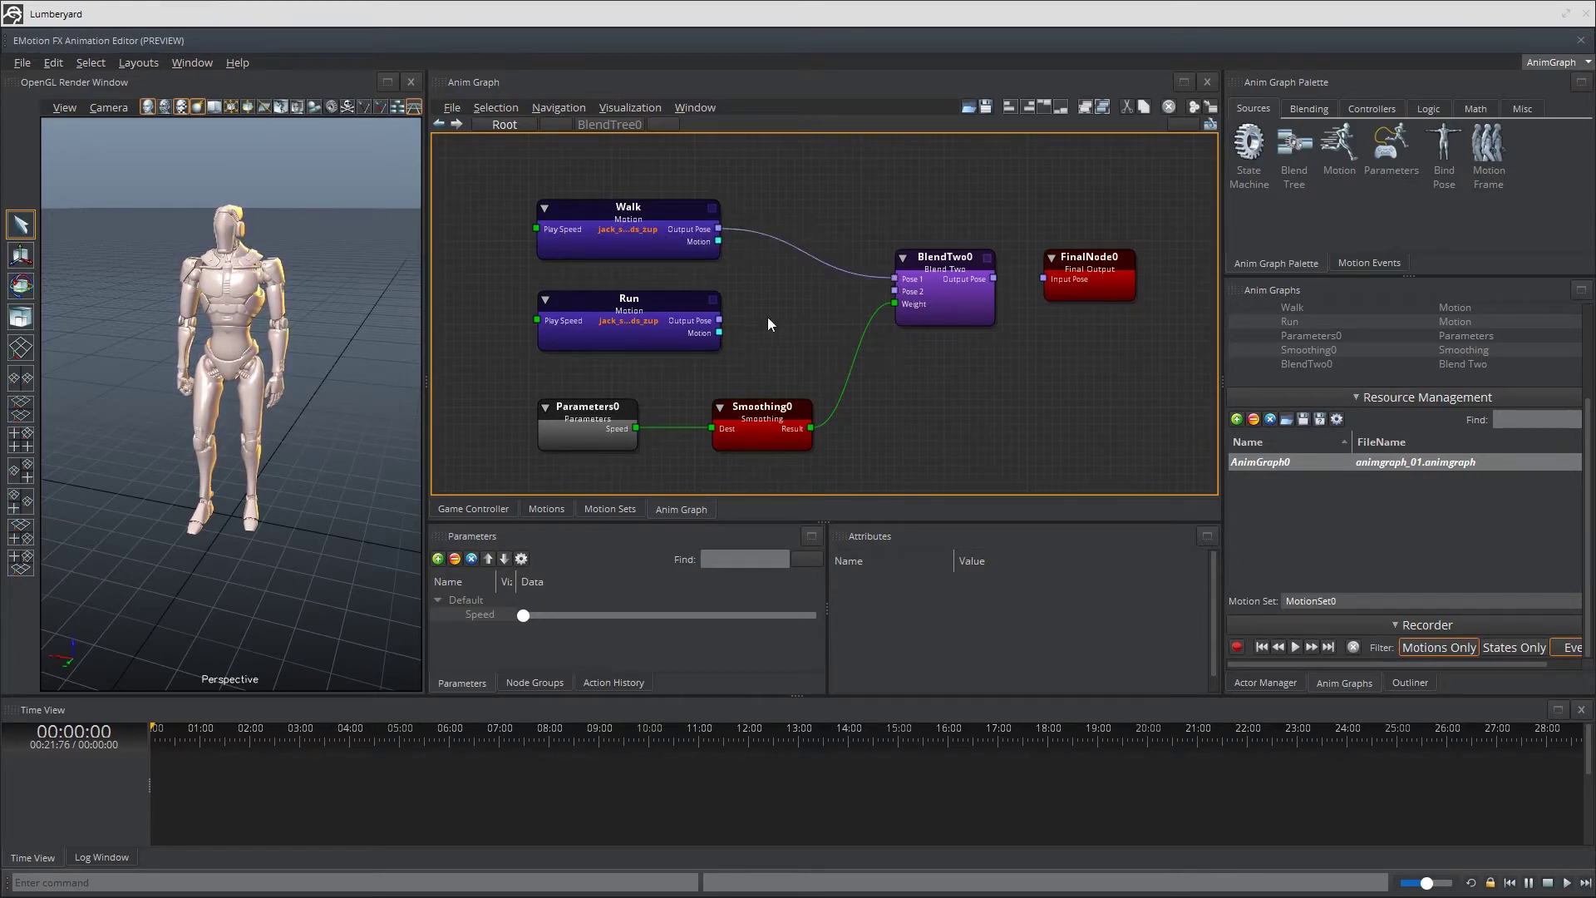
{"action": "left_click_drag", "start_coordinate": [718, 320], "coordinate": [895, 292]}
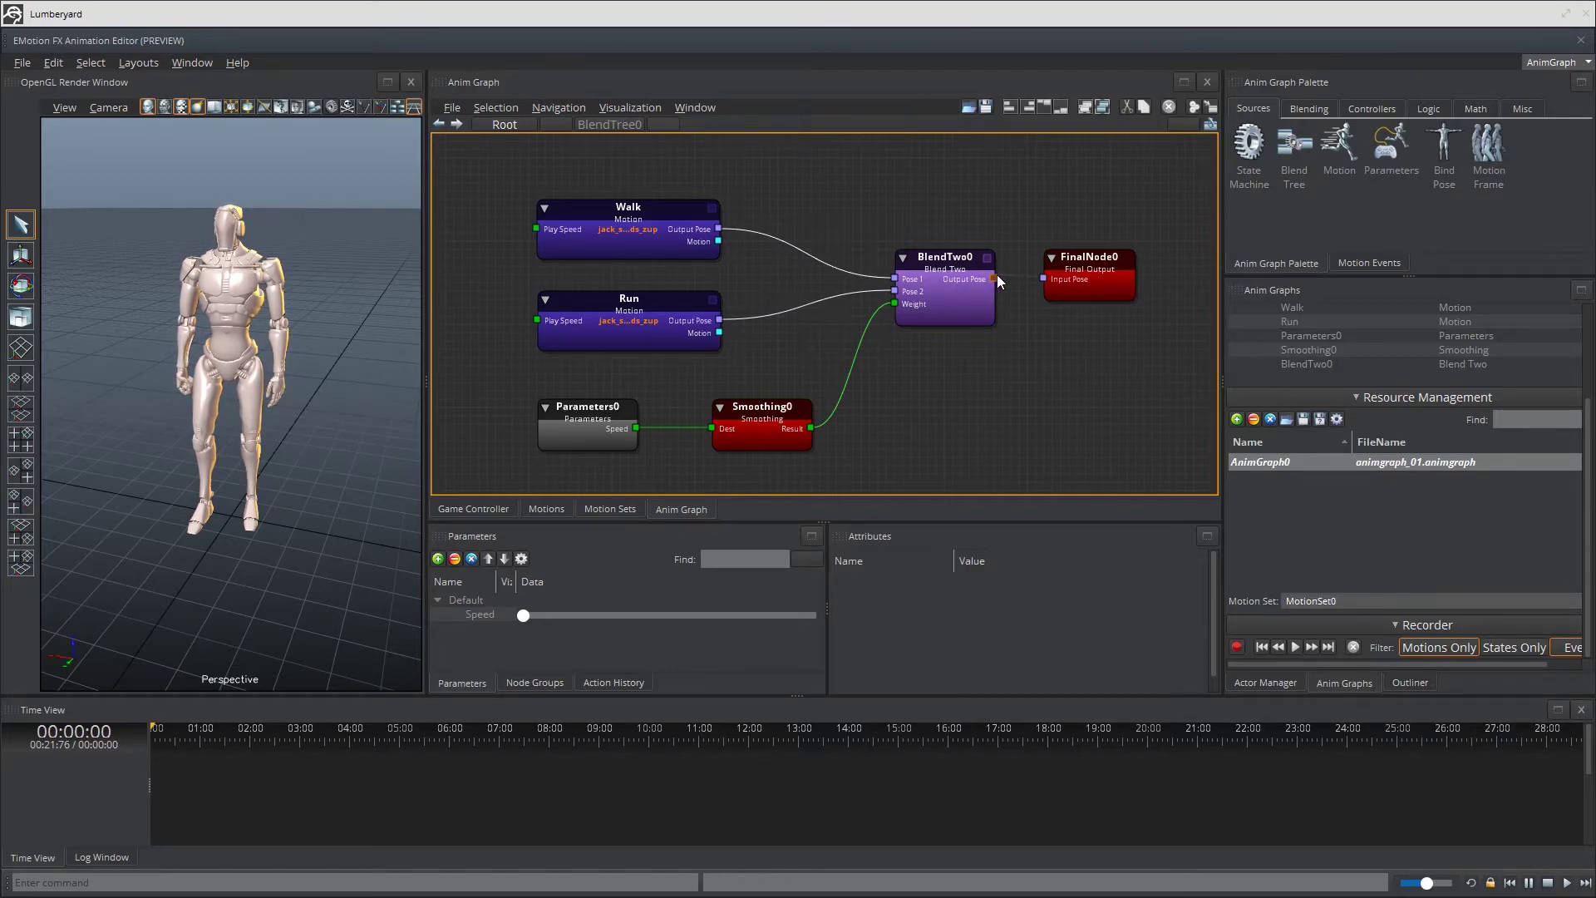
{"action": "left_click_drag", "start_coordinate": [994, 278], "coordinate": [1045, 281]}
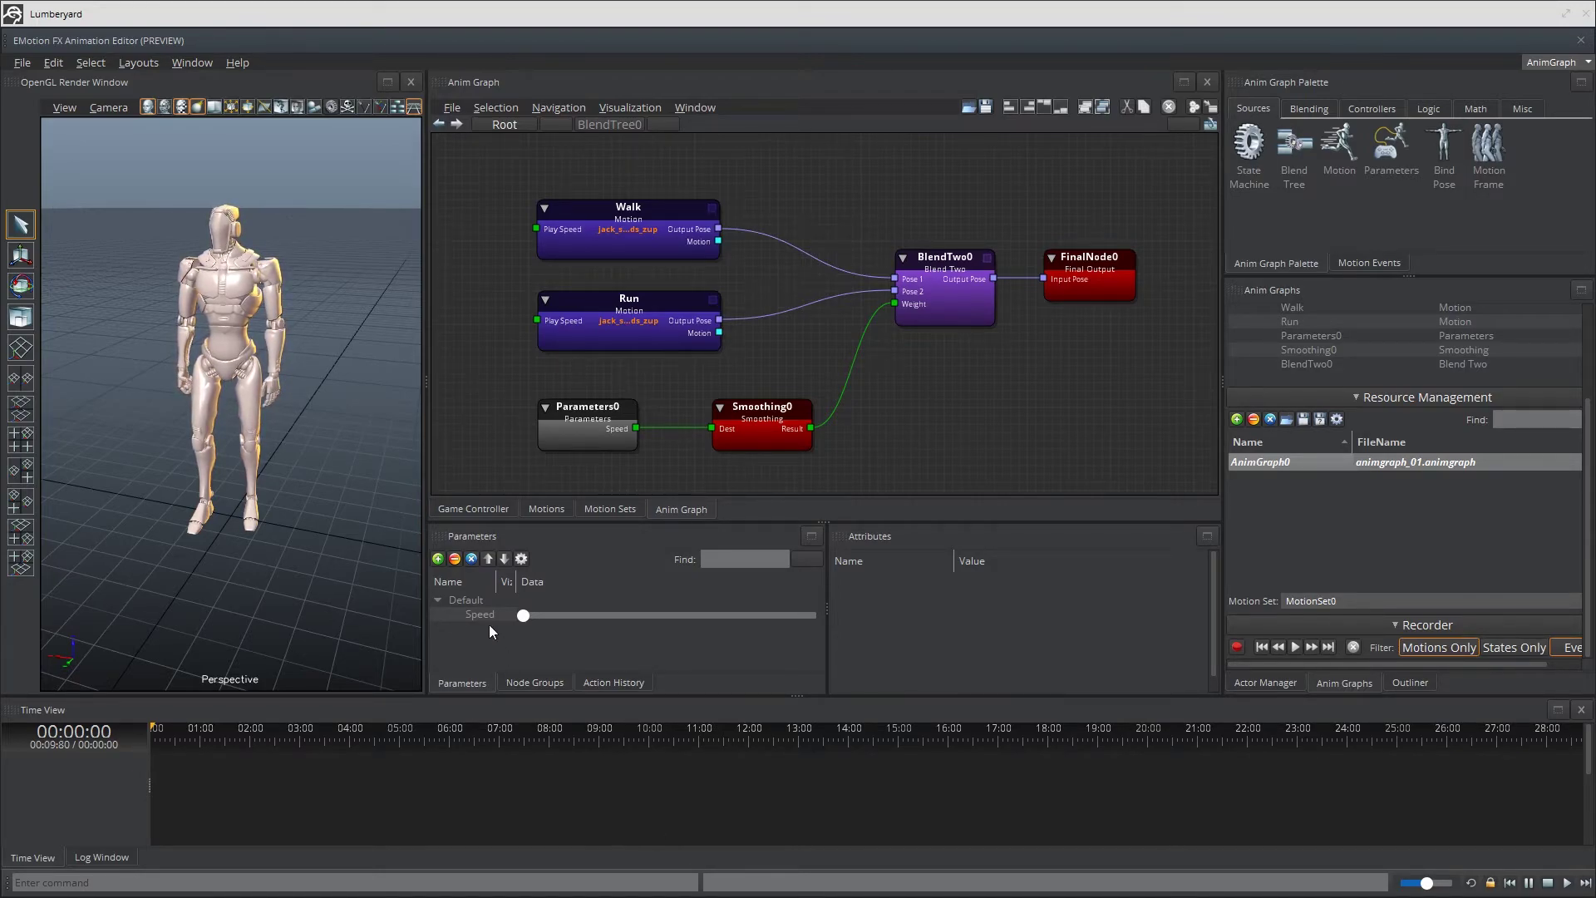
Step: Drag Speed to about 0.38 for a 0.62 Walk / 0.38 Run blend
{"action": "mouse_move", "coordinate": [519, 617]}
{"action": "left_mouse_down"}
{"action": "mouse_move", "coordinate": [870, 620]}
{"action": "mouse_move", "coordinate": [576, 644]}
{"action": "mouse_move", "coordinate": [612, 643]}
{"action": "mouse_move", "coordinate": [647, 634]}
{"action": "mouse_move", "coordinate": [523, 632]}
{"action": "left_mouse_up"}
{"action": "left_click_drag", "start_coordinate": [773, 620], "coordinate": [635, 640]}
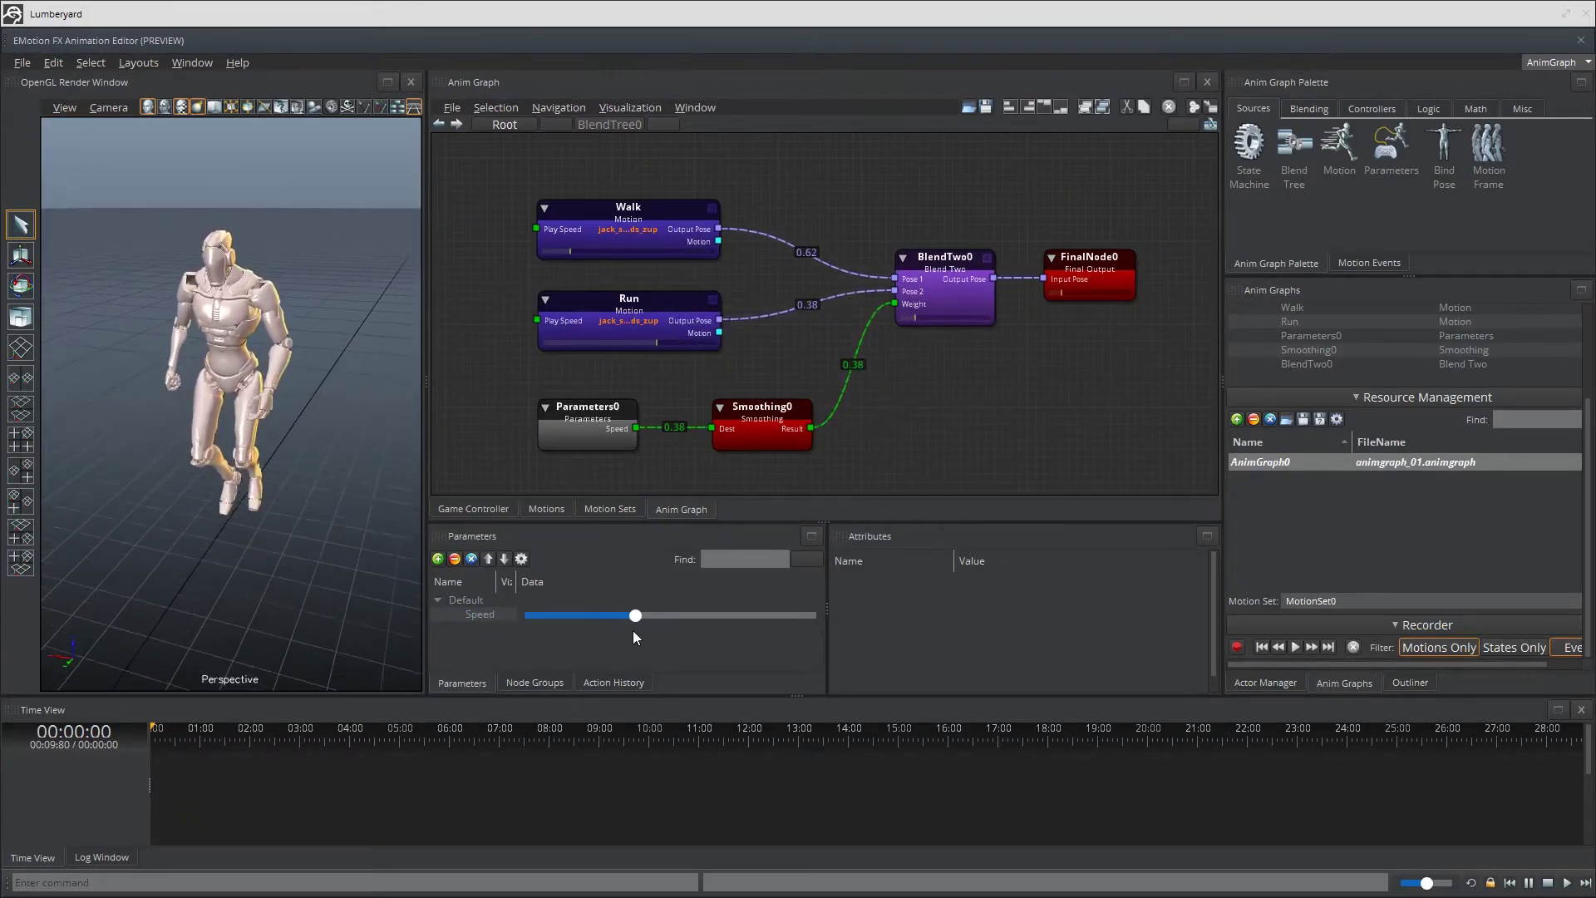
Step: Switch BlendTwo0's Sync Mode to Full Clip Based, then drag Speed to about 0.56 to test the blend
{"action": "left_click", "coordinate": [945, 286]}
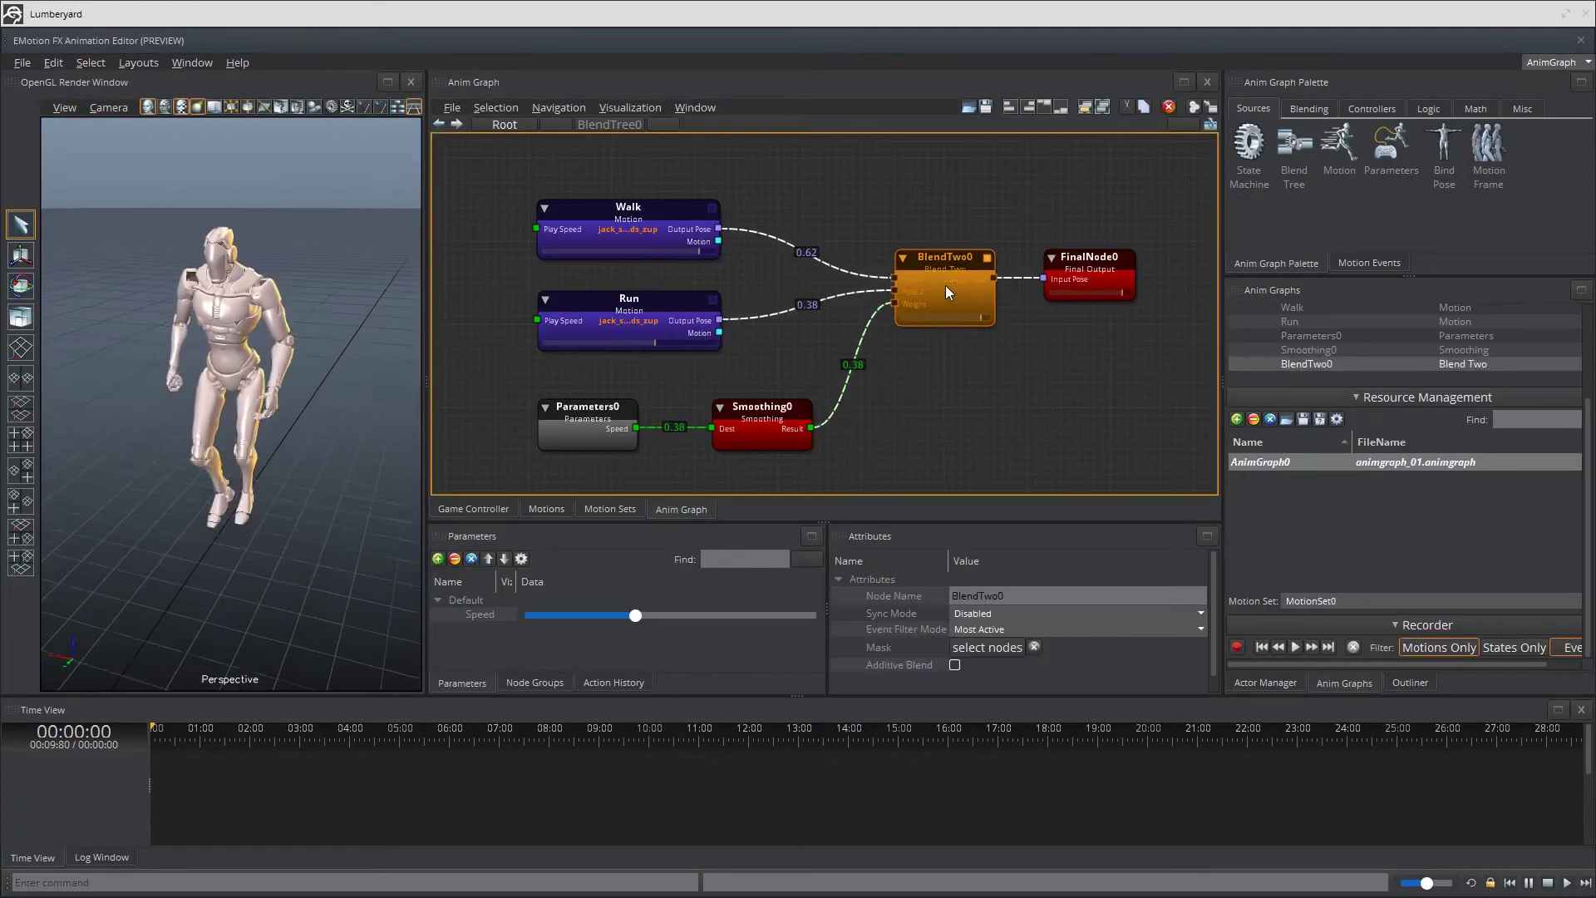
{"action": "left_click", "coordinate": [993, 612]}
{"action": "left_click", "coordinate": [984, 660]}
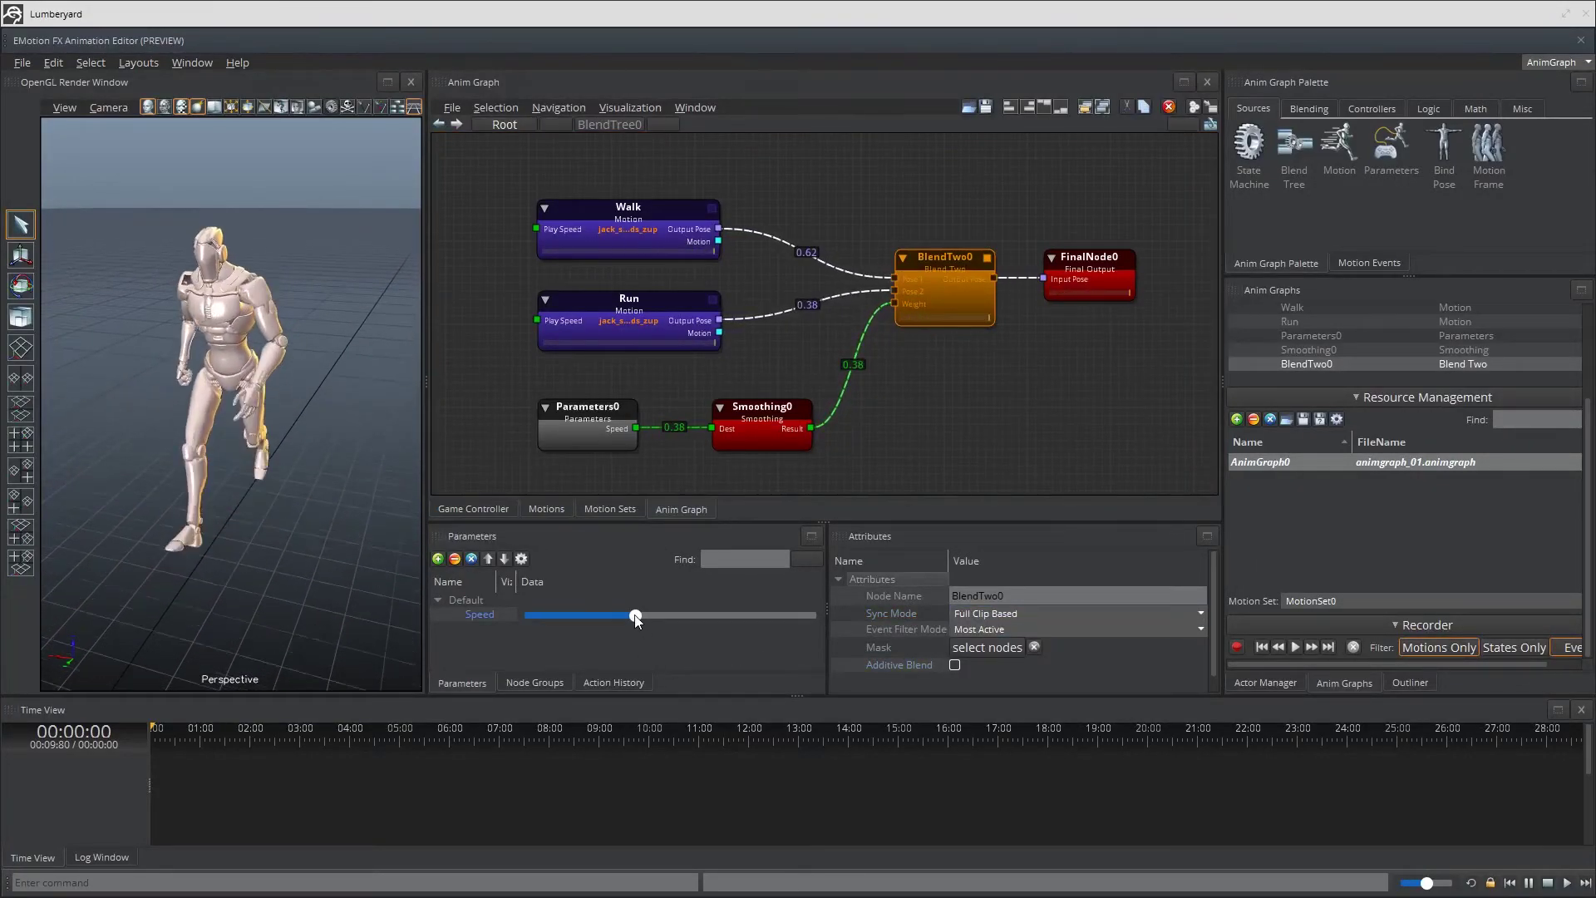
{"action": "left_click_drag", "start_coordinate": [635, 617], "coordinate": [689, 623]}
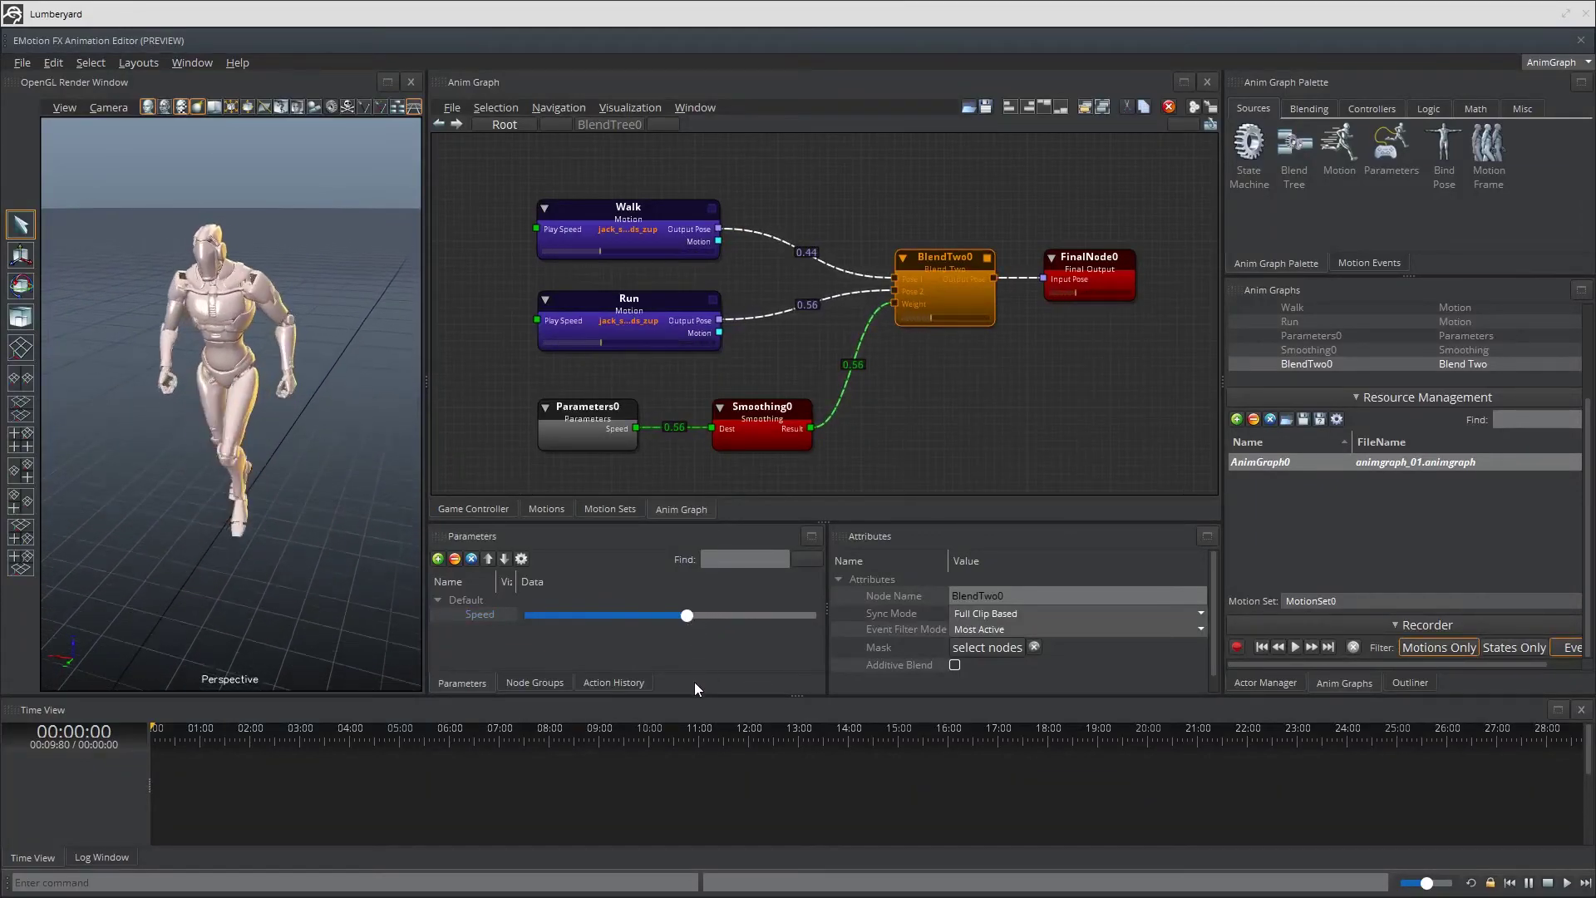